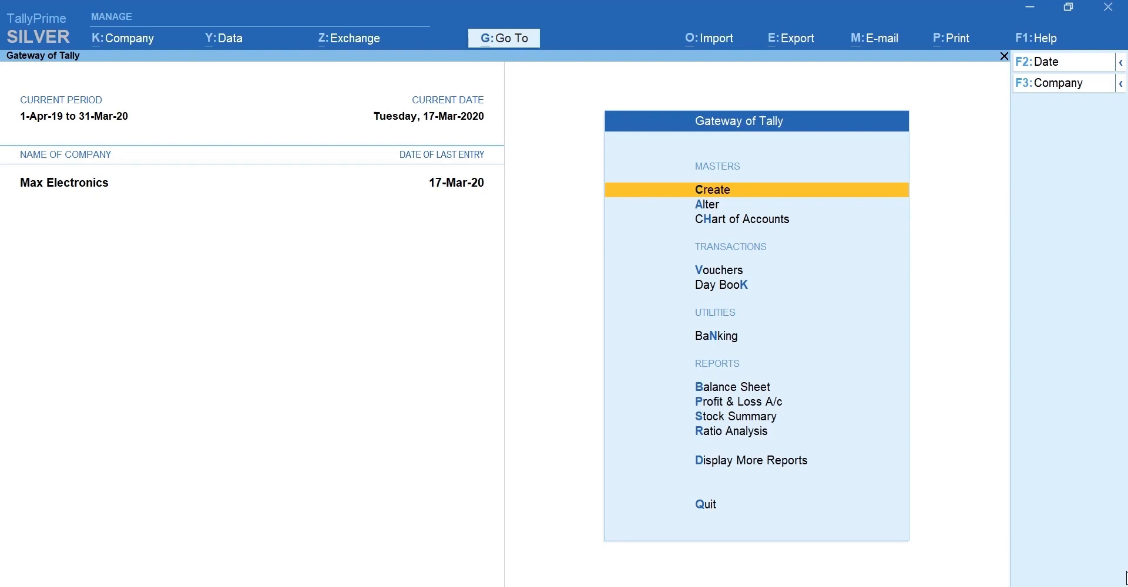
Start a new Cost Centre master from the Create list of masters.
{"action": "key", "text": "Return"}
{"action": "type", "text": "Cost"}
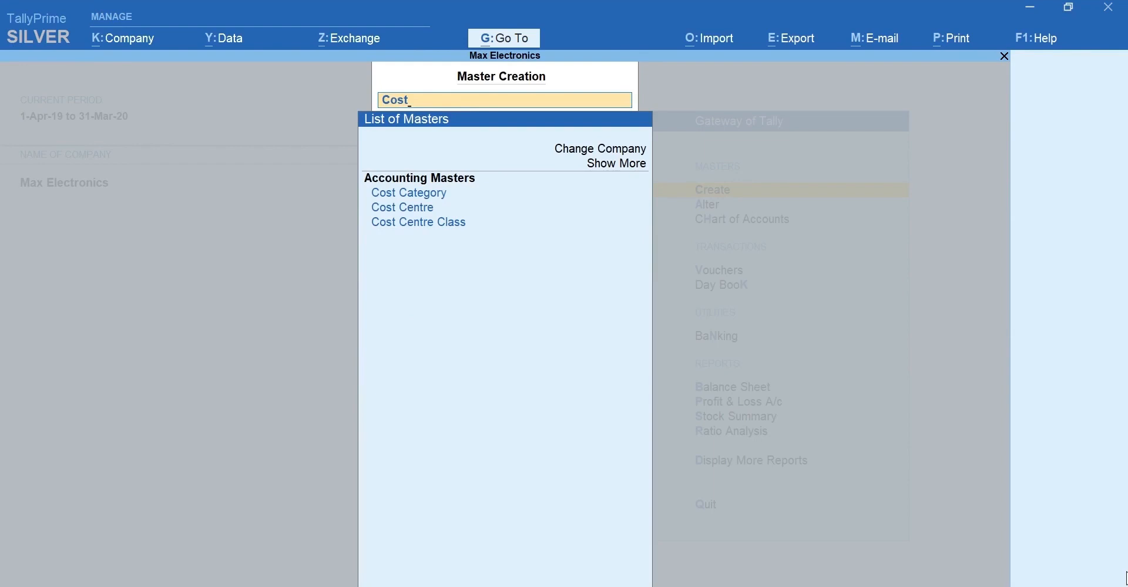
{"action": "key", "text": "Down"}
{"action": "key", "text": "Down"}
{"action": "key", "text": "Return"}
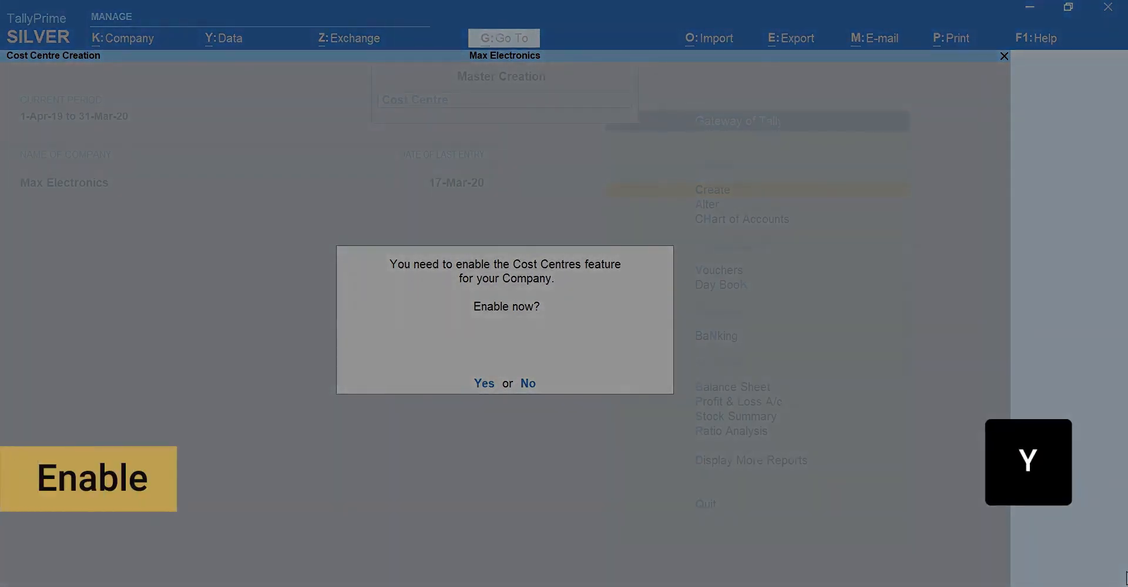
Enable Cost Centres, then save Marketing Department and Finance Department under Primary.
{"action": "key", "text": "y"}
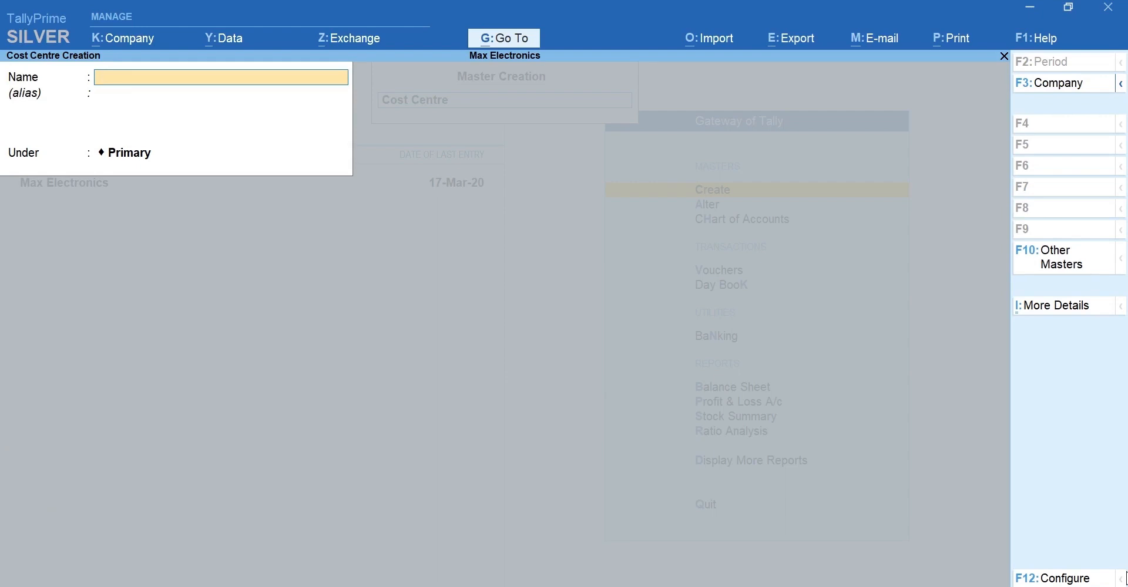
{"action": "type", "text": "Marketing Department"}
{"action": "key", "text": "Return"}
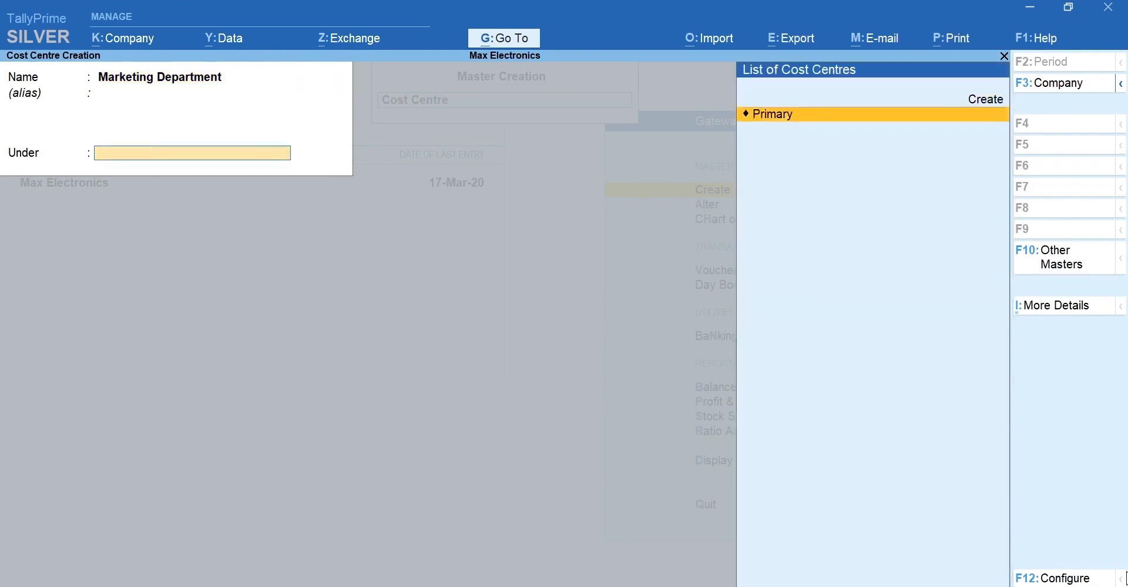
{"action": "key", "text": "Return"}
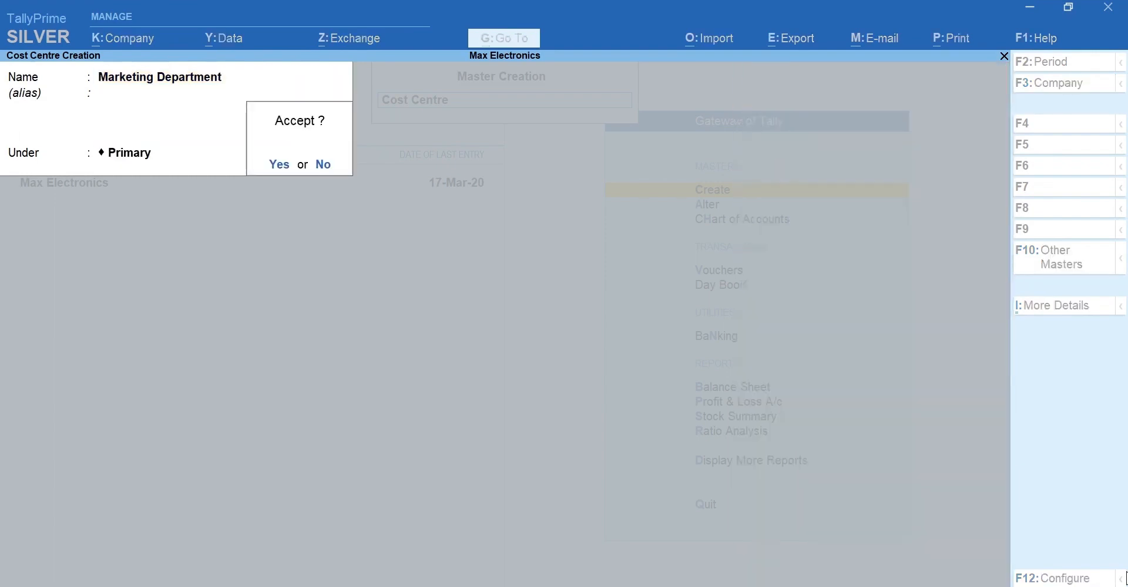
{"action": "key", "text": "Return"}
{"action": "type", "text": "Finance"}
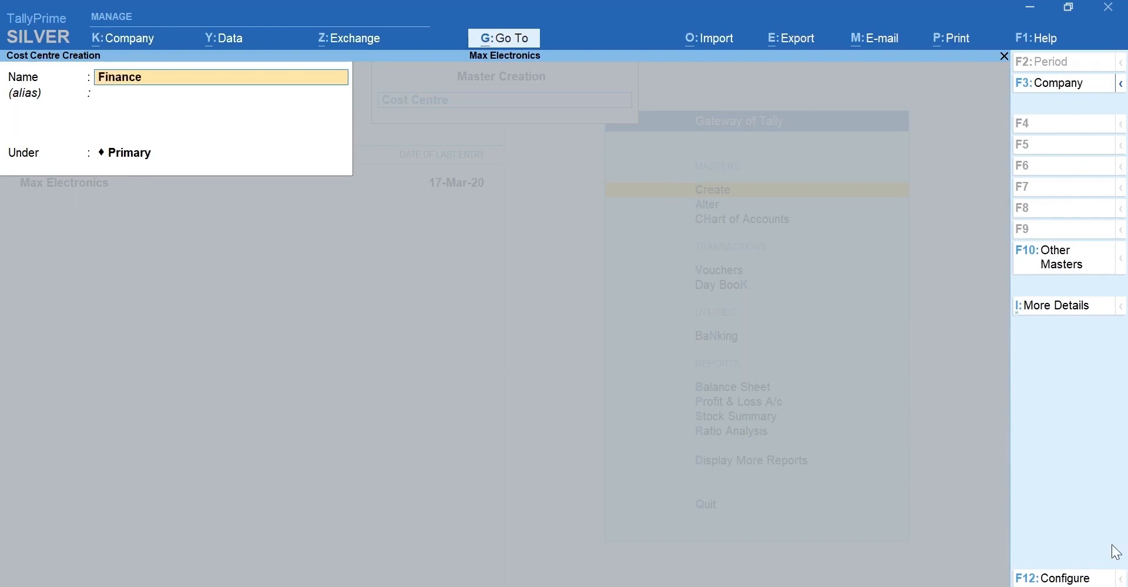
{"action": "type", "text": " Department"}
{"action": "key", "text": "Return"}
{"action": "key", "text": "Return"}
{"action": "key", "text": "Return"}
{"action": "key", "text": "Return"}
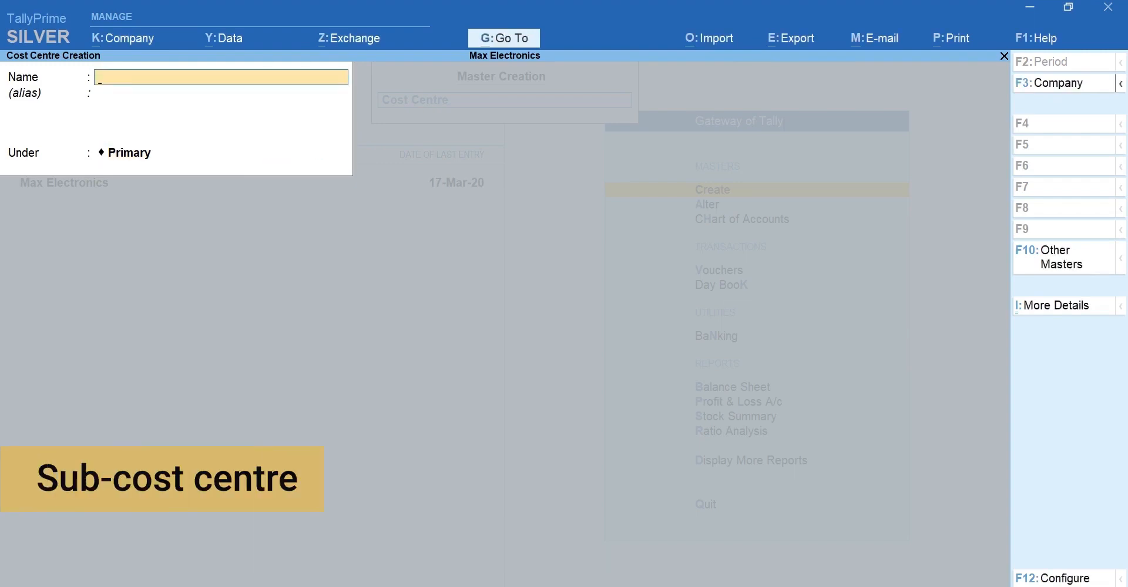
Create the Digital Marketing cost centre under Marketing Department.
{"action": "type", "text": "Digital Marketing"}
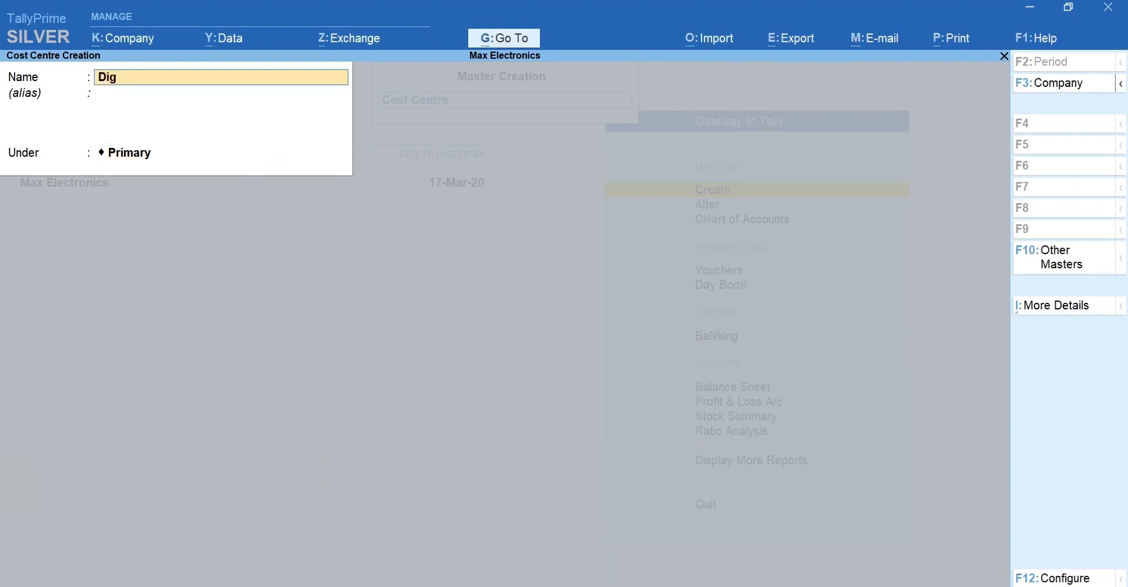
{"action": "key", "text": "Return"}
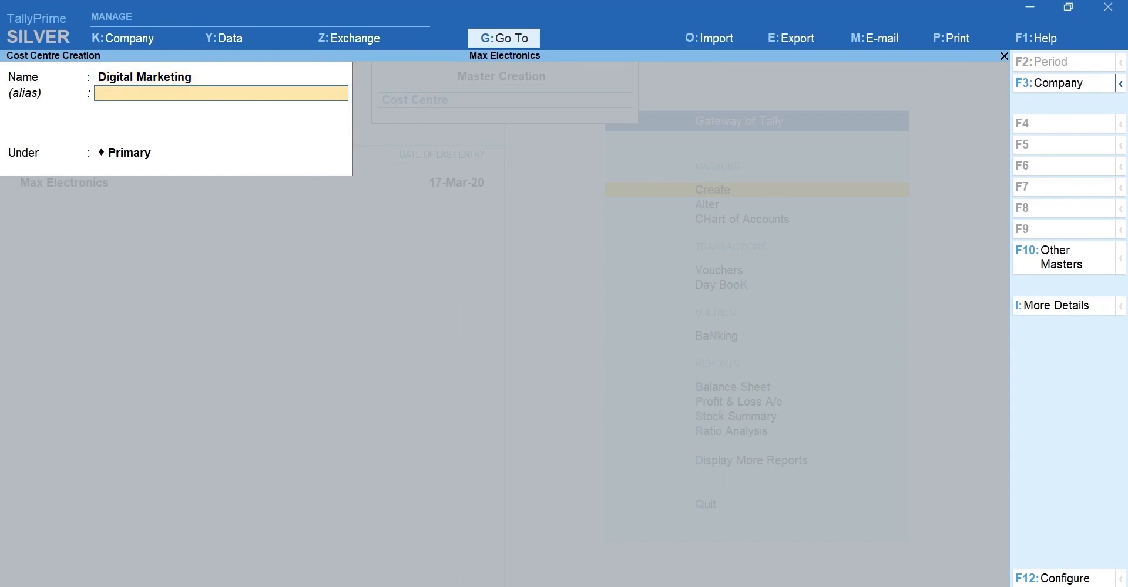
{"action": "key", "text": "Return"}
{"action": "key", "text": "BackSpace"}
{"action": "key", "text": "Down"}
{"action": "key", "text": "Down"}
{"action": "key", "text": "Down"}
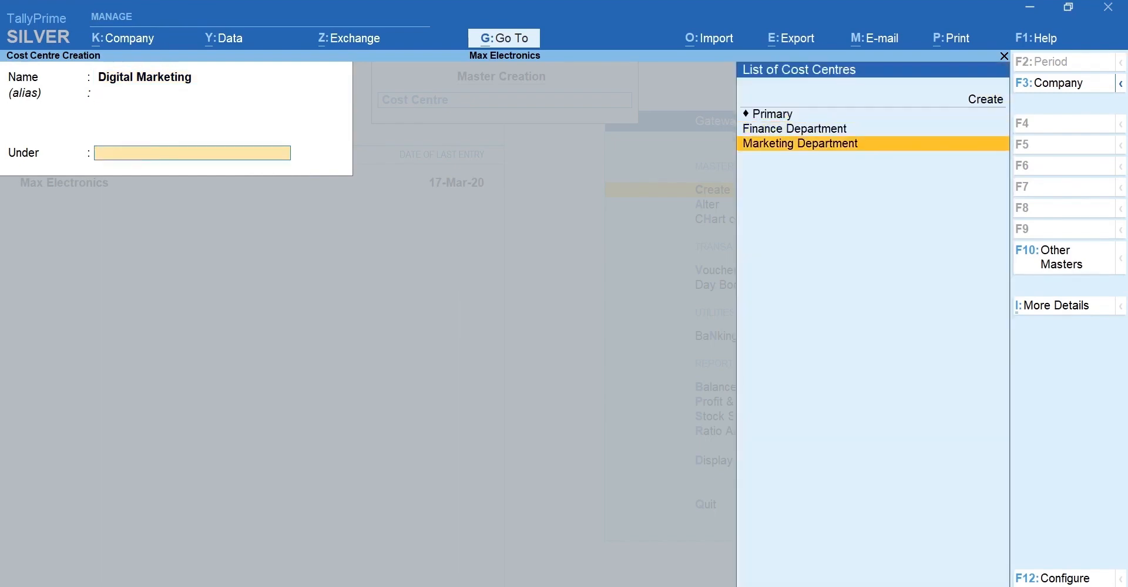
{"action": "key", "text": "Return"}
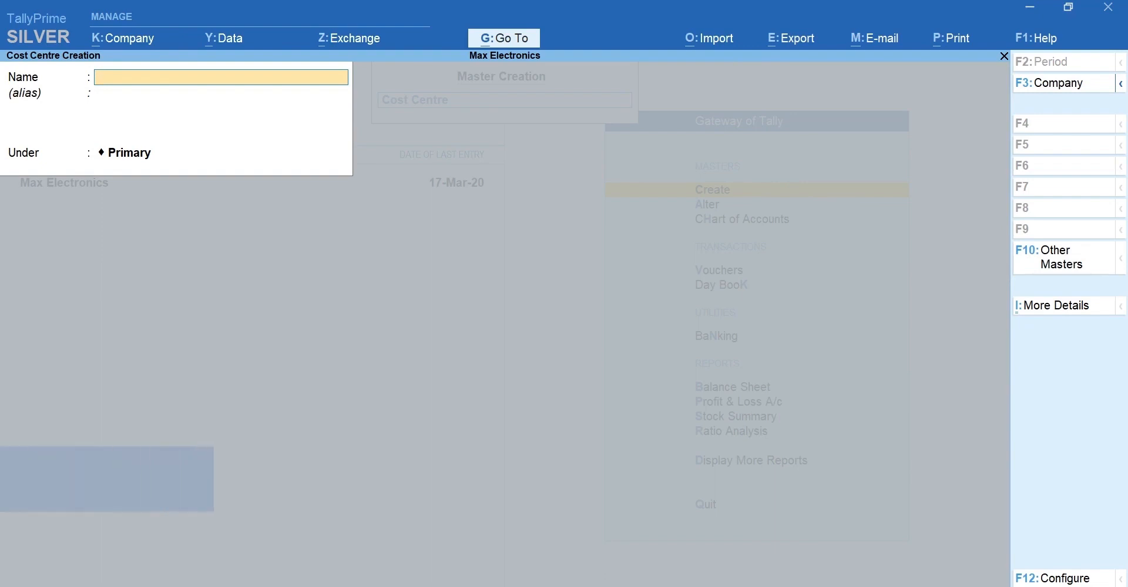
Quit Cost Centre creation and return to the Gateway of Tally.
{"action": "key", "text": "Escape"}
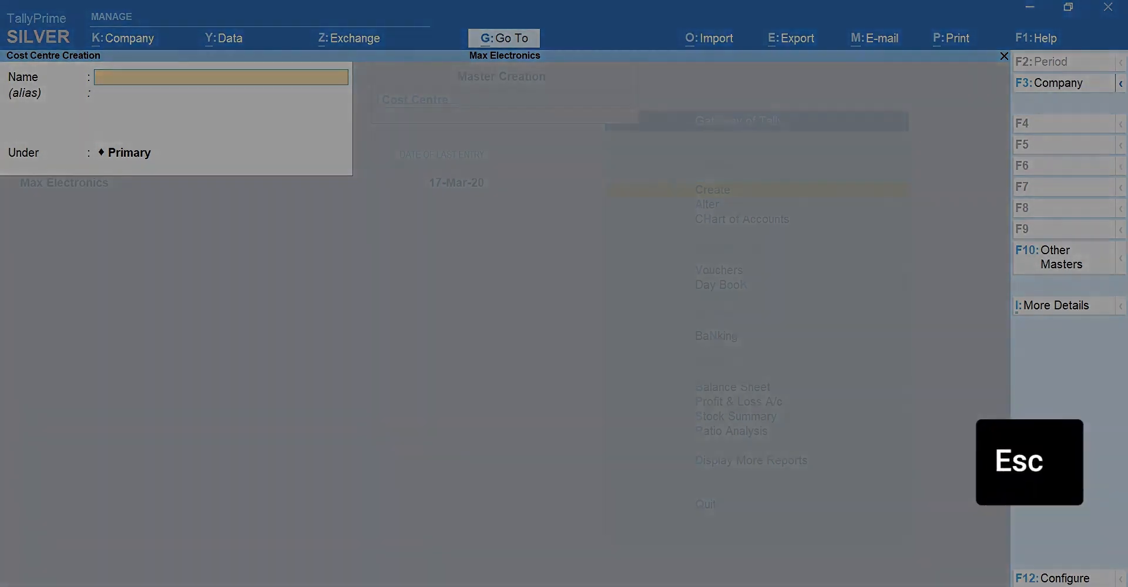
{"action": "key", "text": "Escape"}
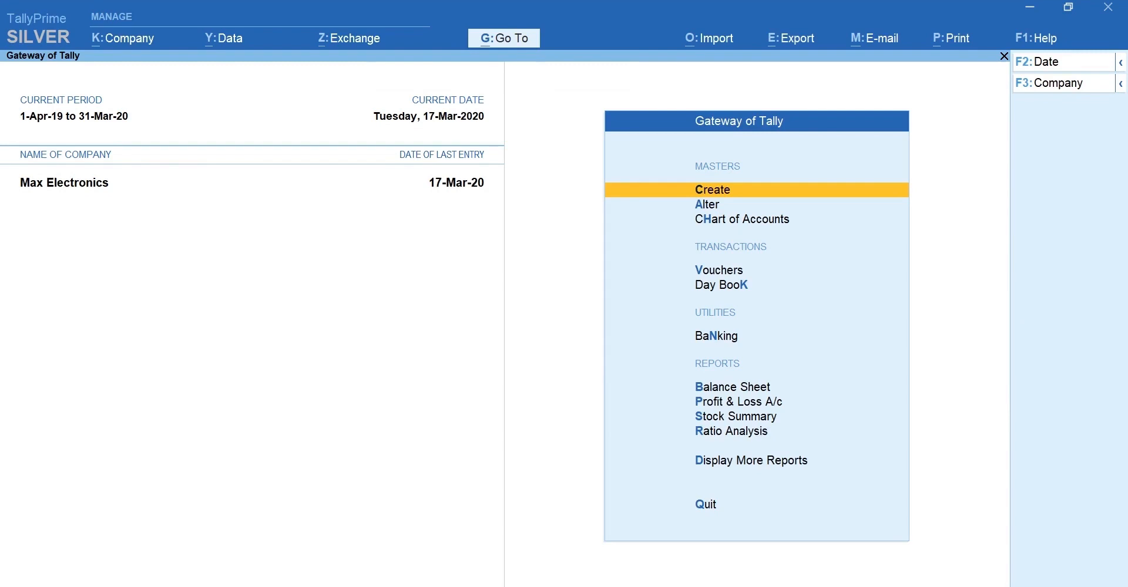
{"action": "key", "text": "Down"}
{"action": "key", "text": "Down"}
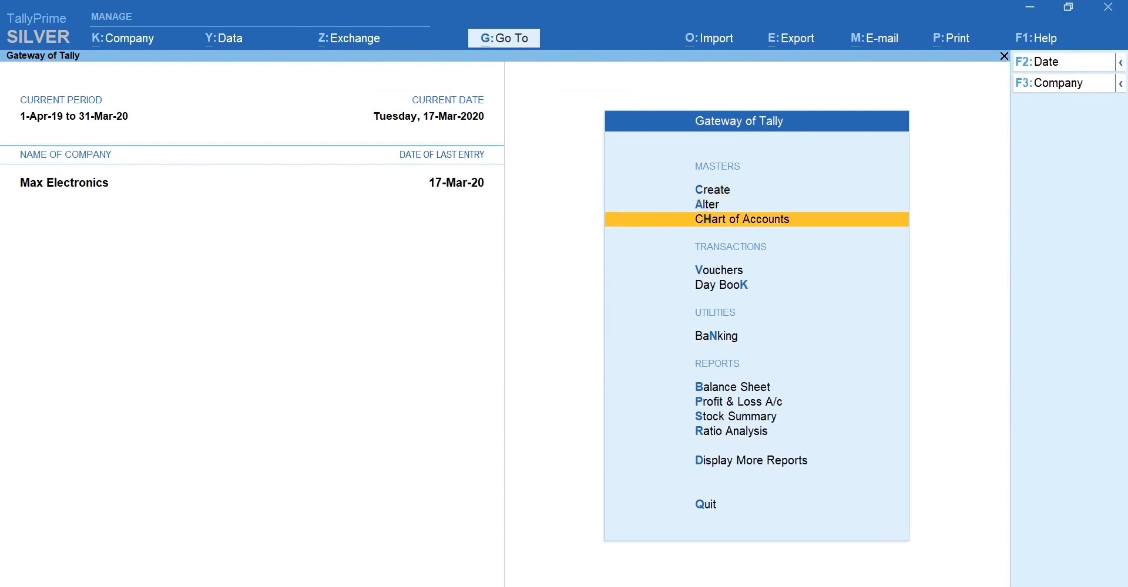
{"action": "key", "text": "Return"}
{"action": "key", "text": "Down"}
{"action": "key", "text": "Down"}
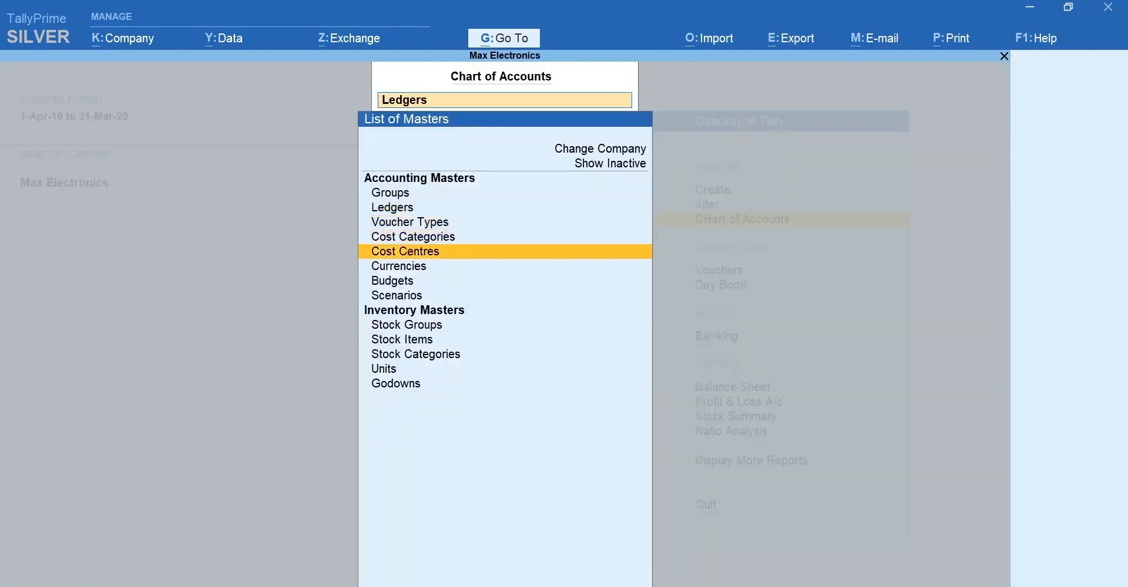
{"action": "key", "text": "Return"}
{"action": "key", "text": "alt+h"}
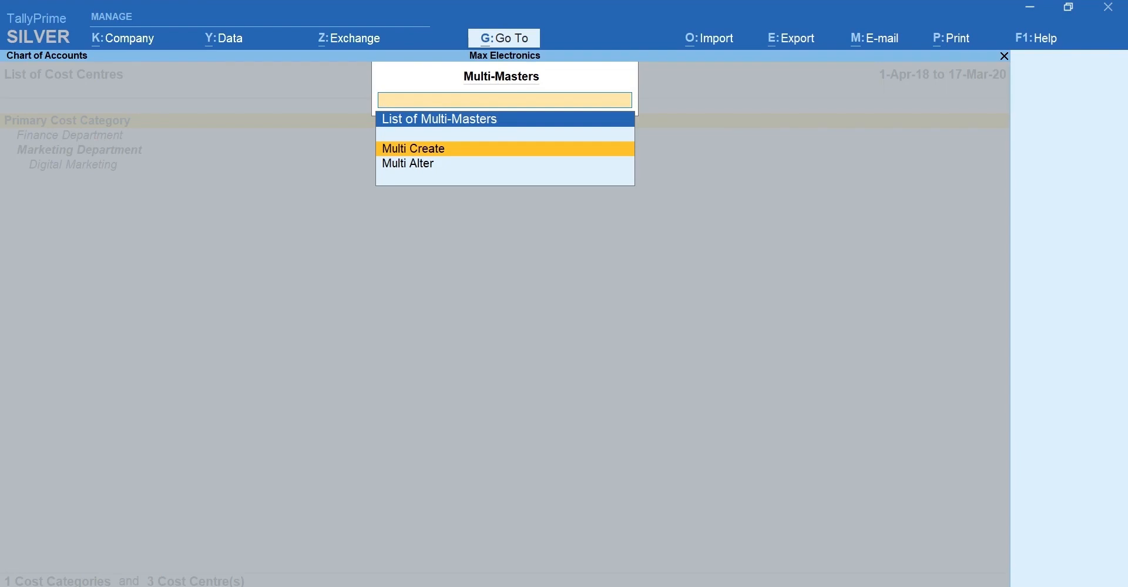
{"action": "key", "text": "Return"}
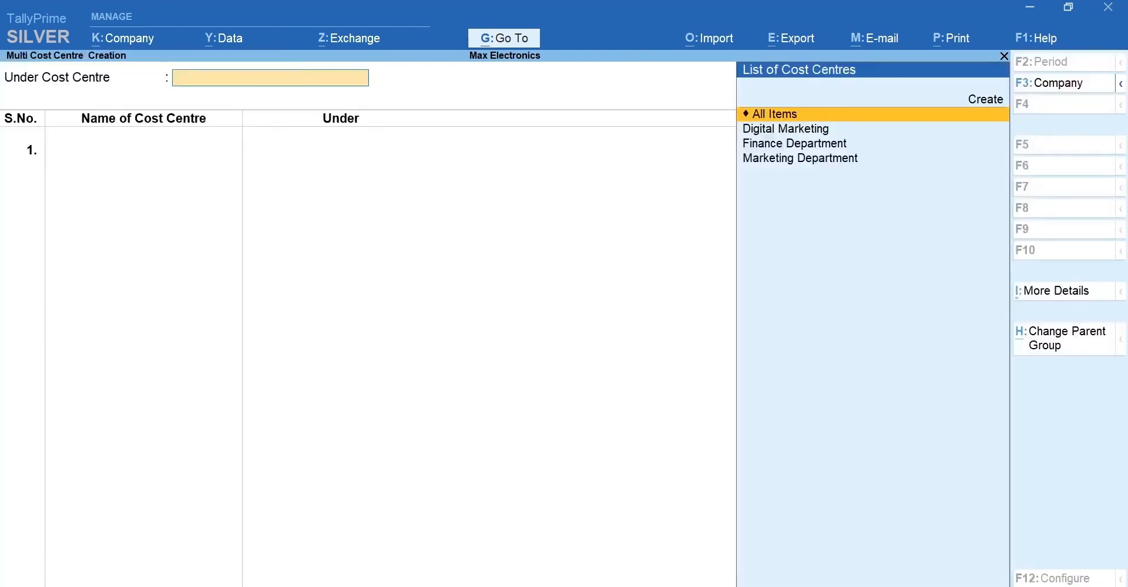
{"action": "key", "text": "Escape"}
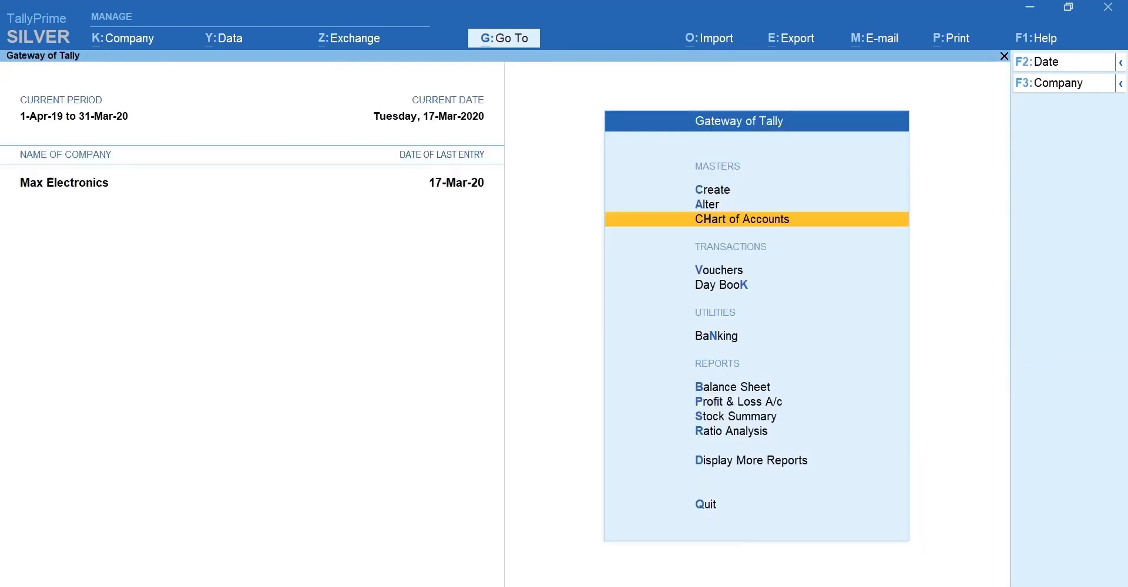
Open the Courier Charges ledger for alteration, keeping its type Not Applicable.
{"action": "key", "text": "a"}
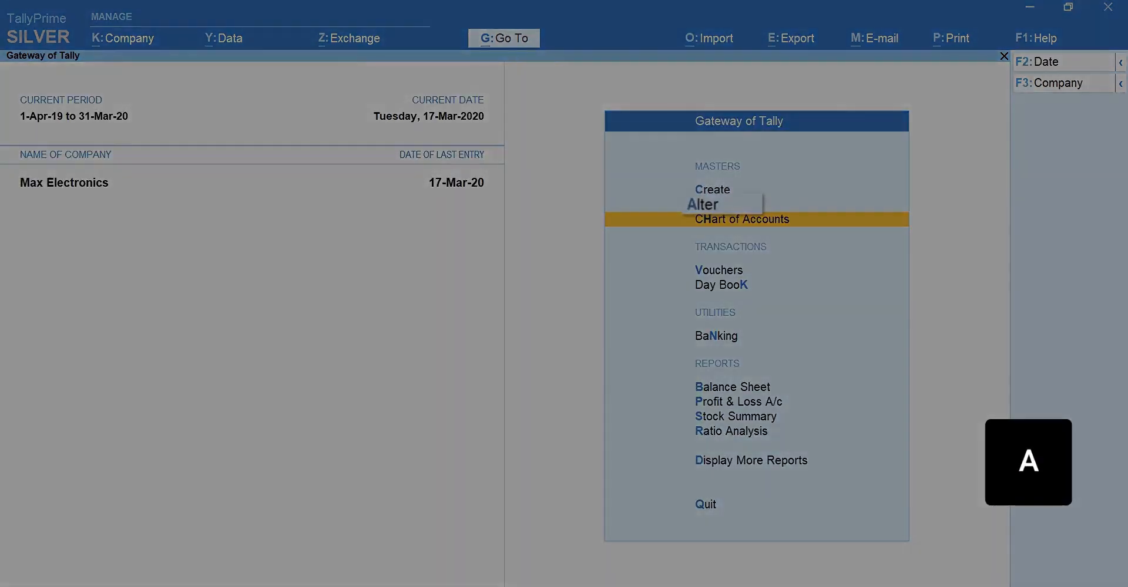
{"action": "type", "text": "L"}
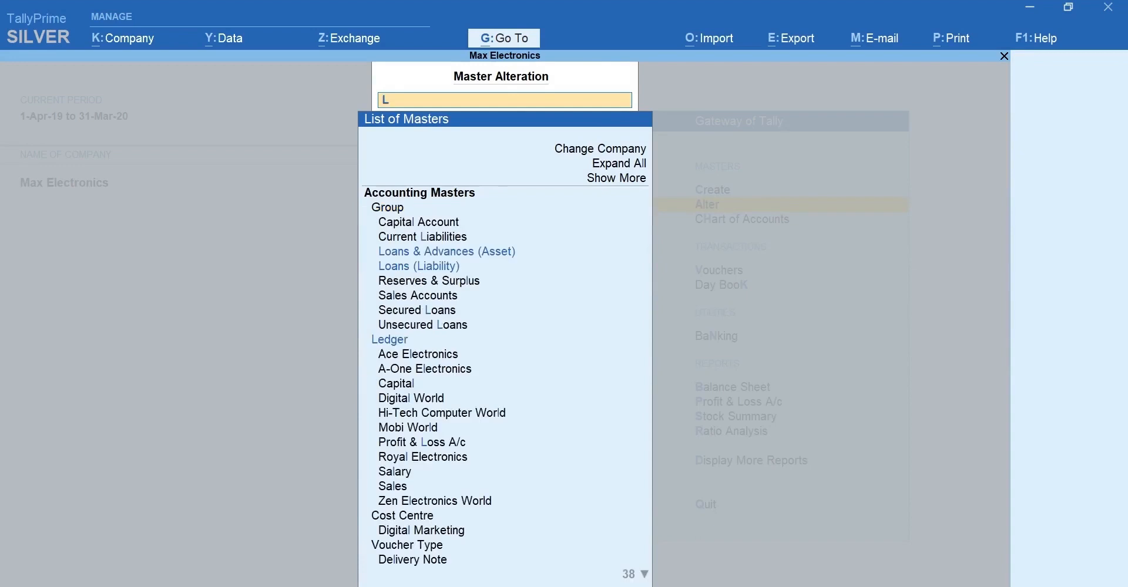
{"action": "key", "text": "Return"}
{"action": "key", "text": "Down"}
{"action": "key", "text": "Down"}
{"action": "key", "text": "Down"}
{"action": "key", "text": "Down"}
{"action": "key", "text": "Down"}
{"action": "key", "text": "Down"}
{"action": "key", "text": "Down"}
{"action": "key", "text": "Down"}
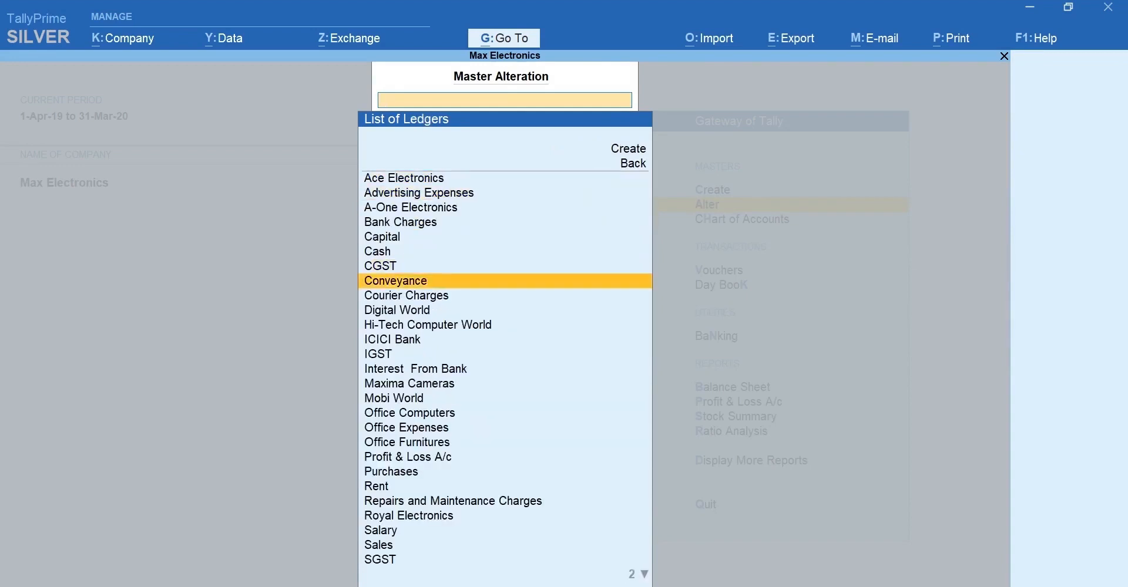
{"action": "key", "text": "Return"}
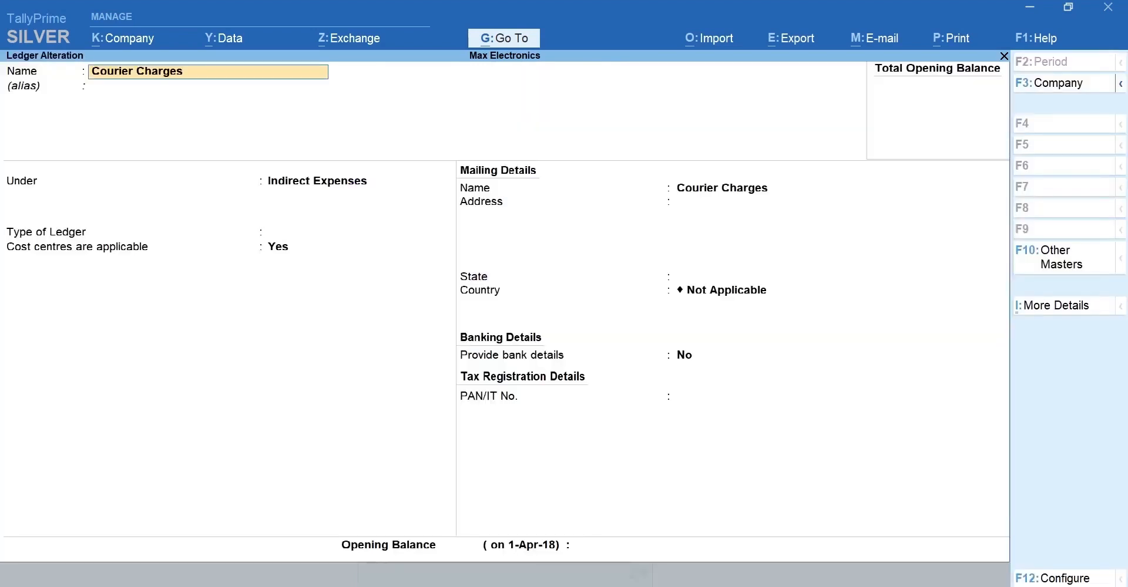
{"action": "key", "text": "Return"}
{"action": "key", "text": "Return"}
{"action": "key", "text": "Return"}
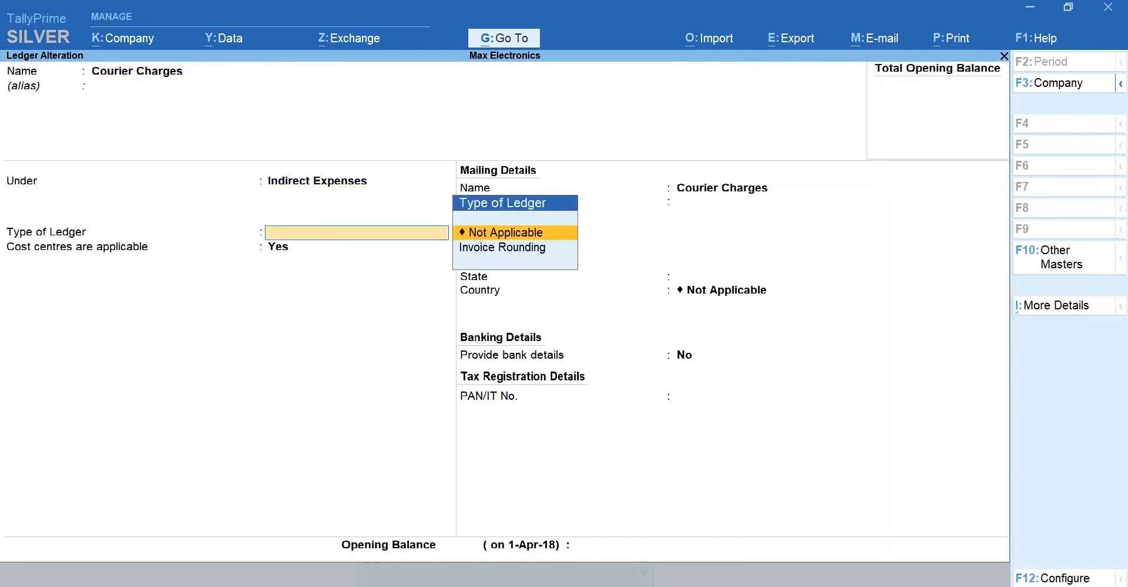
{"action": "key", "text": "Return"}
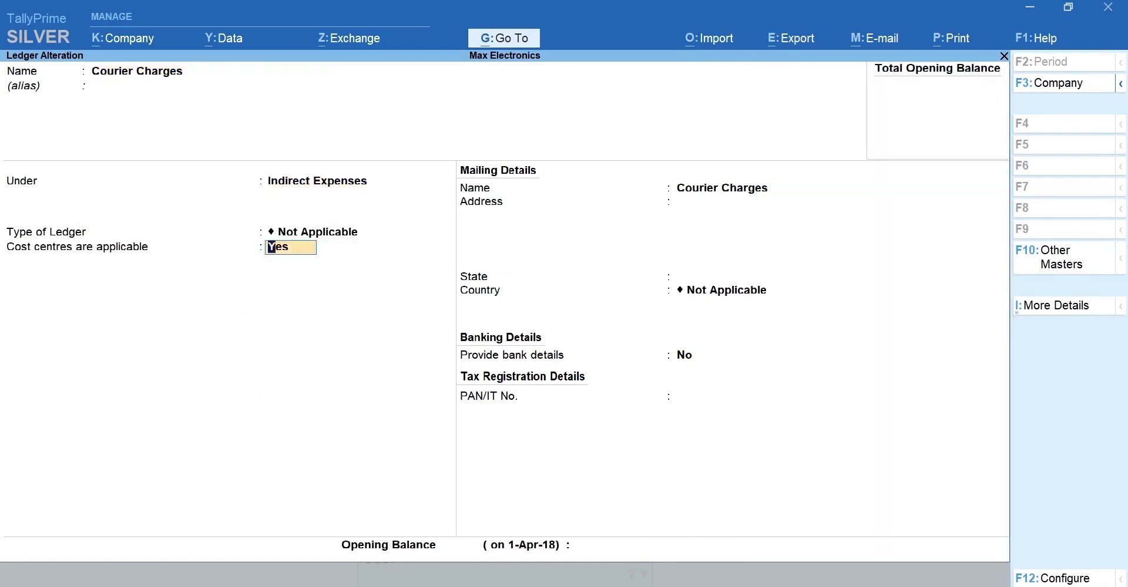
Turn on cost centres for ledgers in F12 configuration and save Courier Charges.
{"action": "key", "text": "F12"}
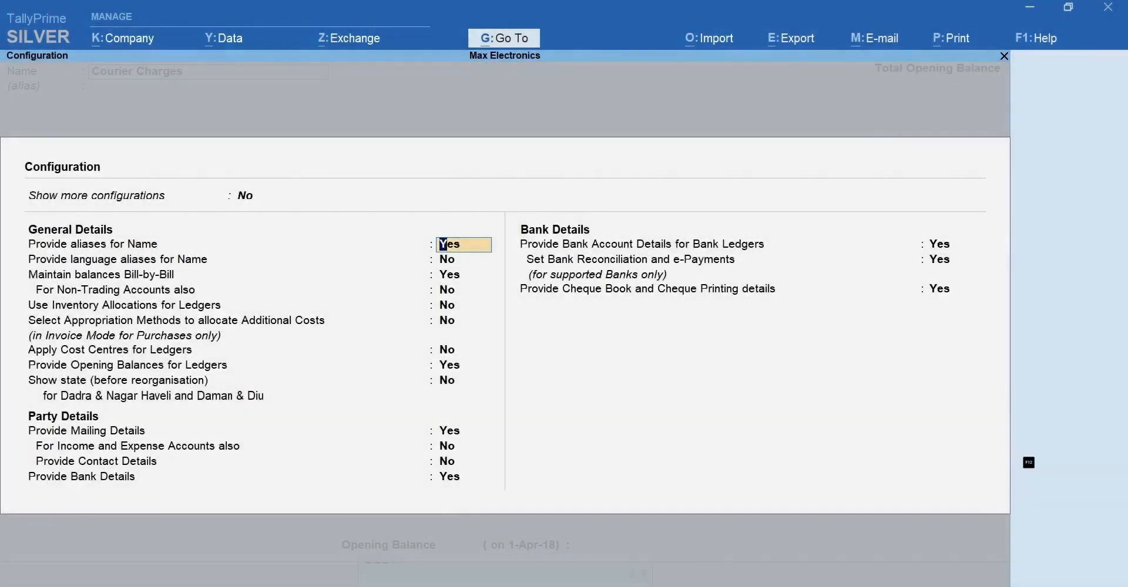
{"action": "key", "text": "Return"}
{"action": "key", "text": "Return"}
{"action": "key", "text": "Return"}
{"action": "key", "text": "Return"}
{"action": "key", "text": "Return"}
{"action": "key", "text": "Return"}
{"action": "type", "text": "y"}
{"action": "key", "text": "Return"}
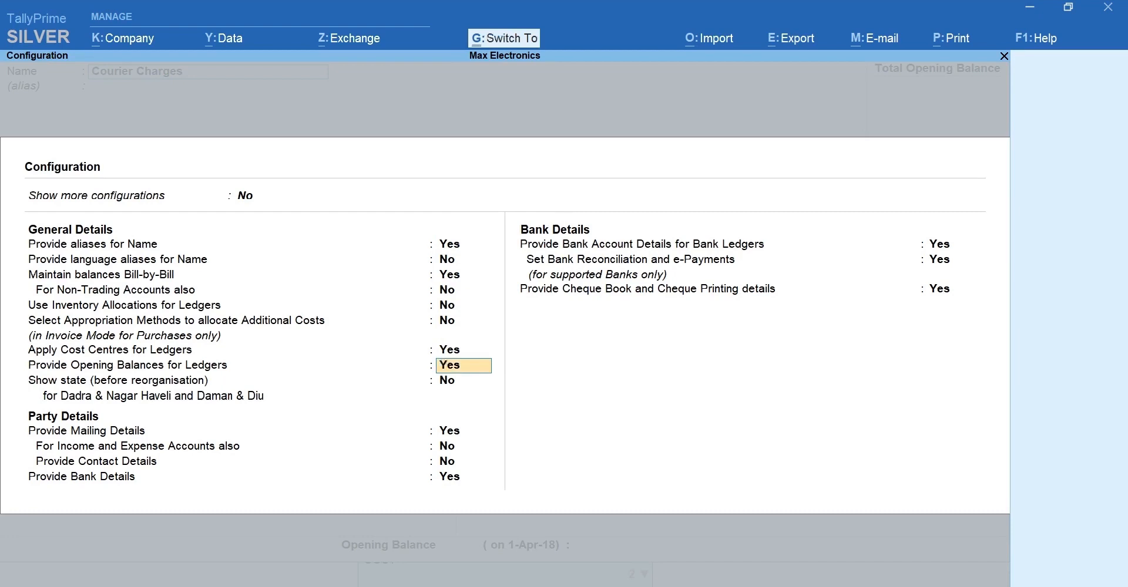
{"action": "key", "text": "ctrl+a"}
{"action": "key", "text": "Return"}
{"action": "key", "text": "Return"}
{"action": "key", "text": "Return"}
{"action": "key", "text": "Return"}
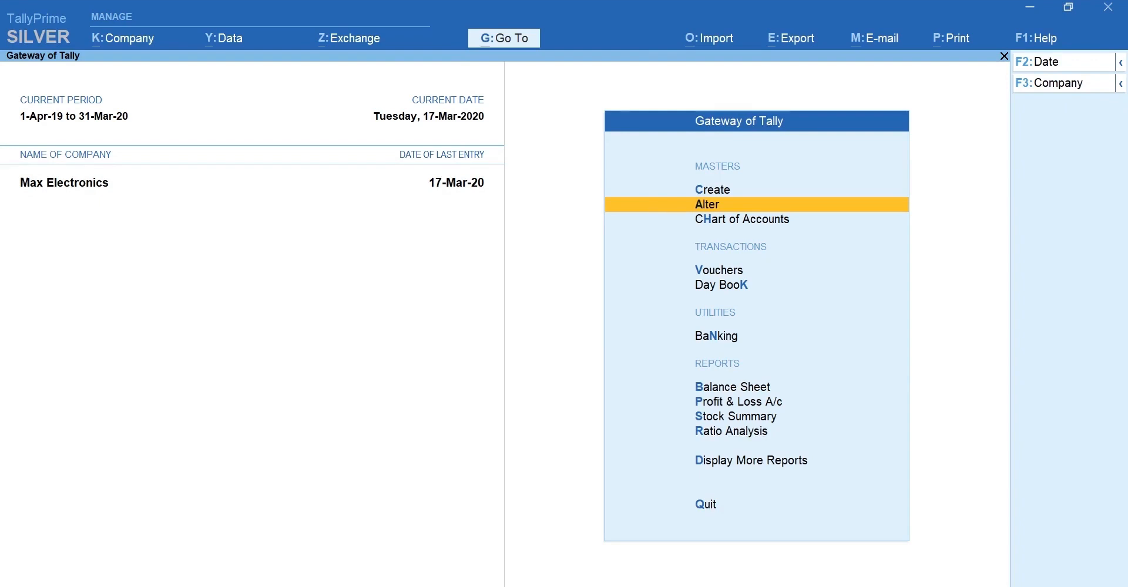
Start a payment voucher from ICICI Bank debiting Courier Charges 14000.
{"action": "key", "text": "v"}
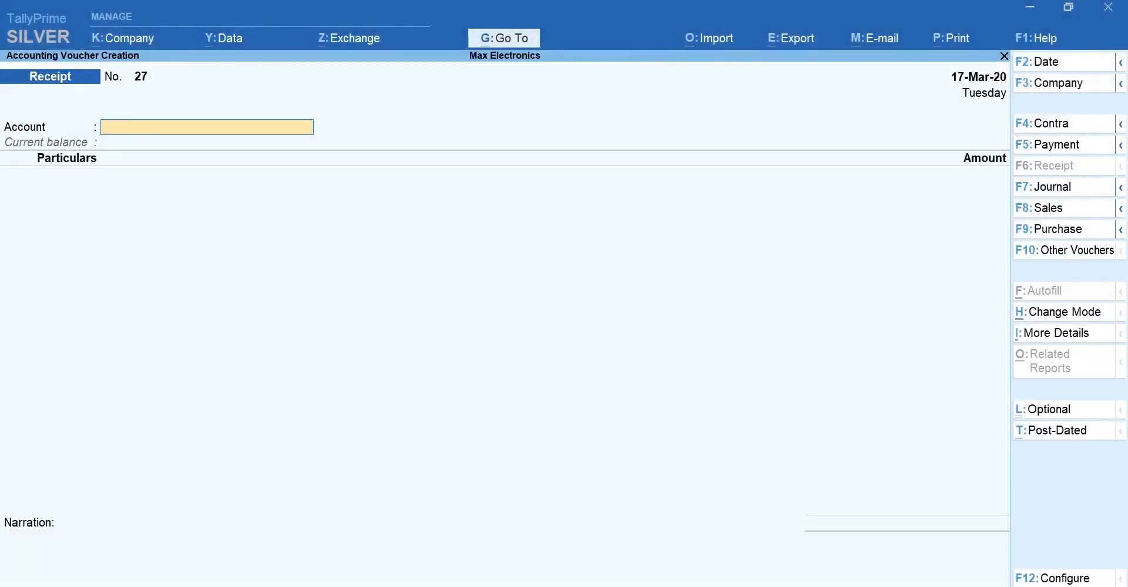
{"action": "key", "text": "F5"}
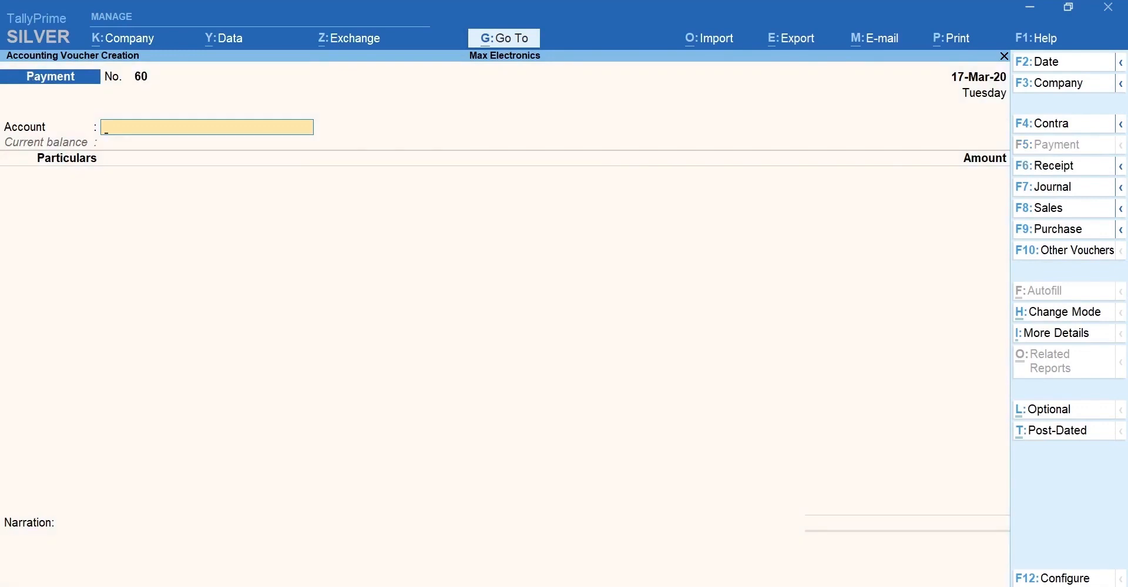
{"action": "key", "text": "Return"}
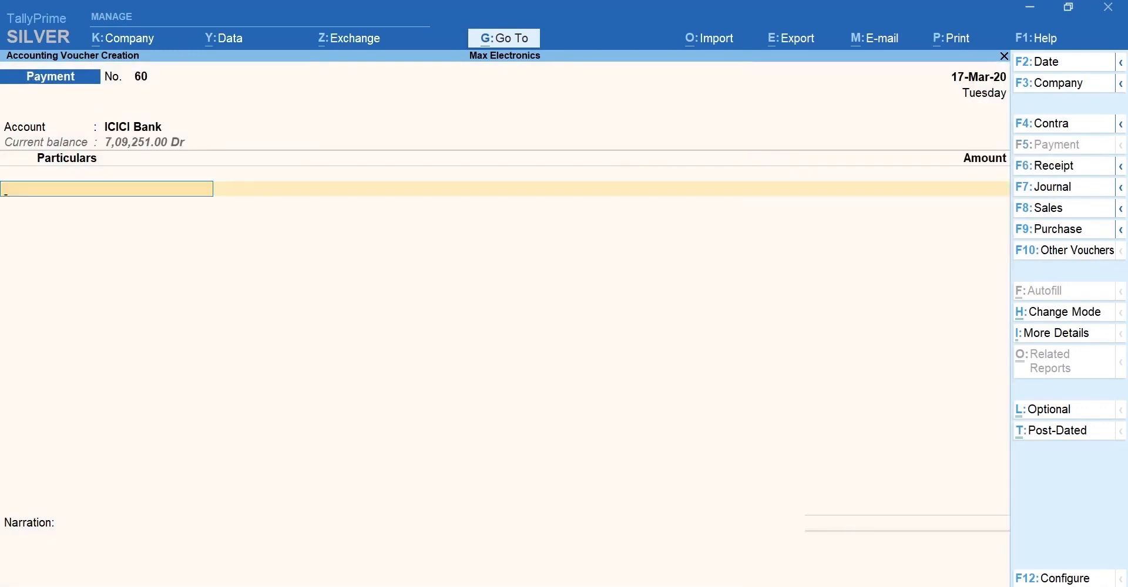
{"action": "type", "text": "C"}
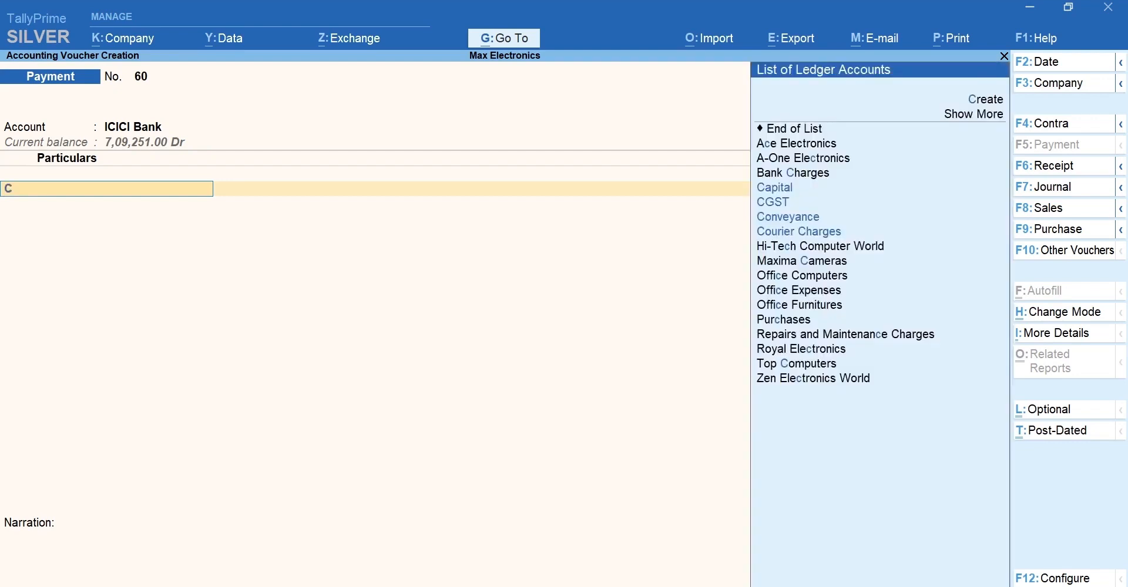
{"action": "key", "text": "Down"}
{"action": "key", "text": "Down"}
{"action": "key", "text": "Down"}
{"action": "key", "text": "Return"}
{"action": "type", "text": "14000"}
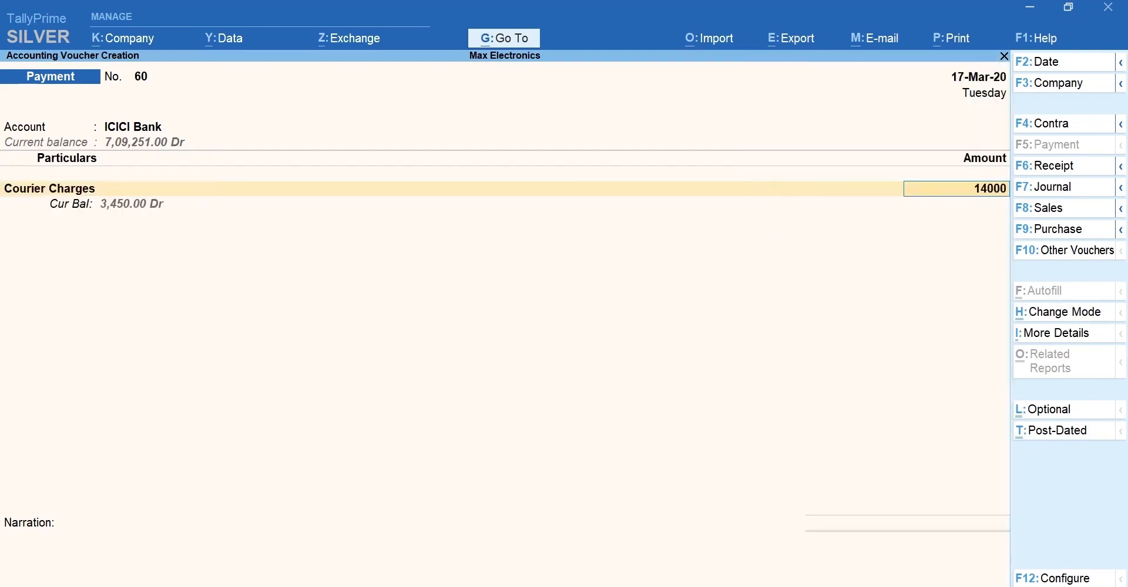
{"action": "key", "text": "Return"}
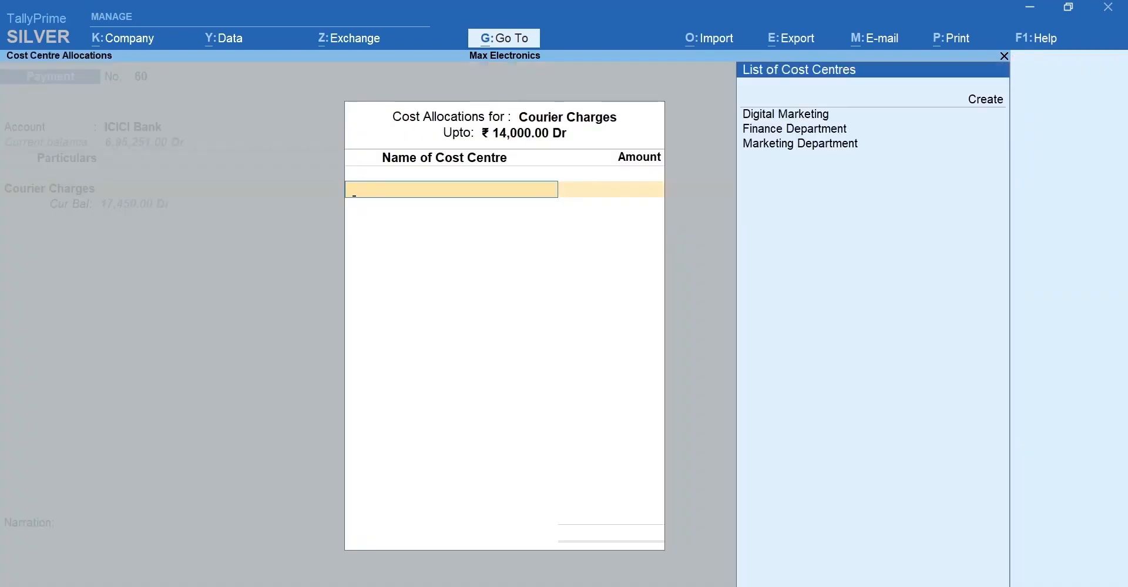
Allocate Courier Charges 9,000 to Marketing Department and 5,000 to Finance Department.
{"action": "key", "text": "Down"}
{"action": "key", "text": "Down"}
{"action": "key", "text": "Down"}
{"action": "key", "text": "Down"}
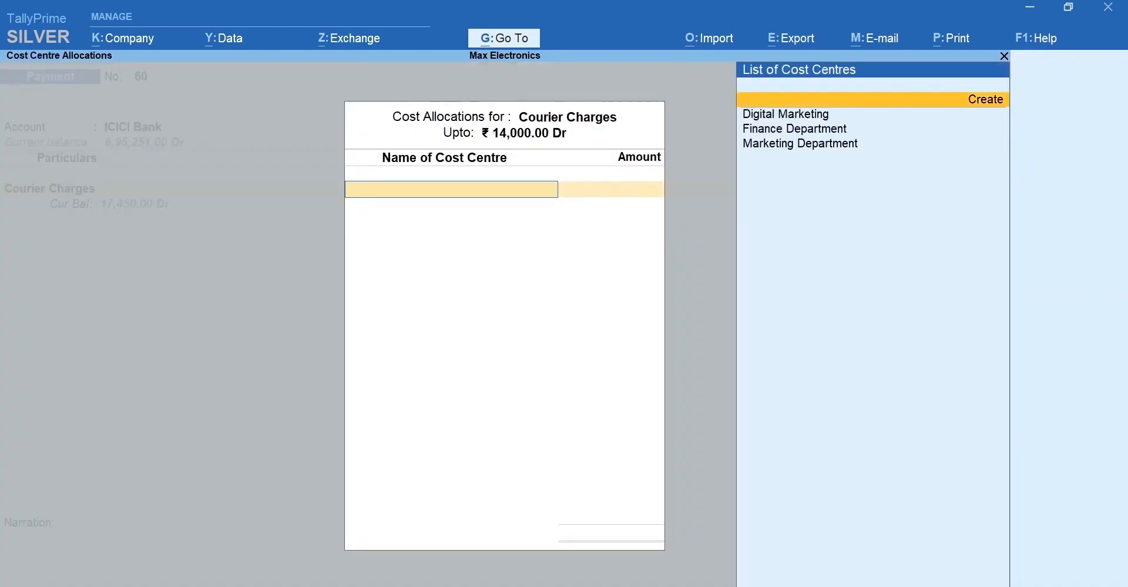
{"action": "key", "text": "Return"}
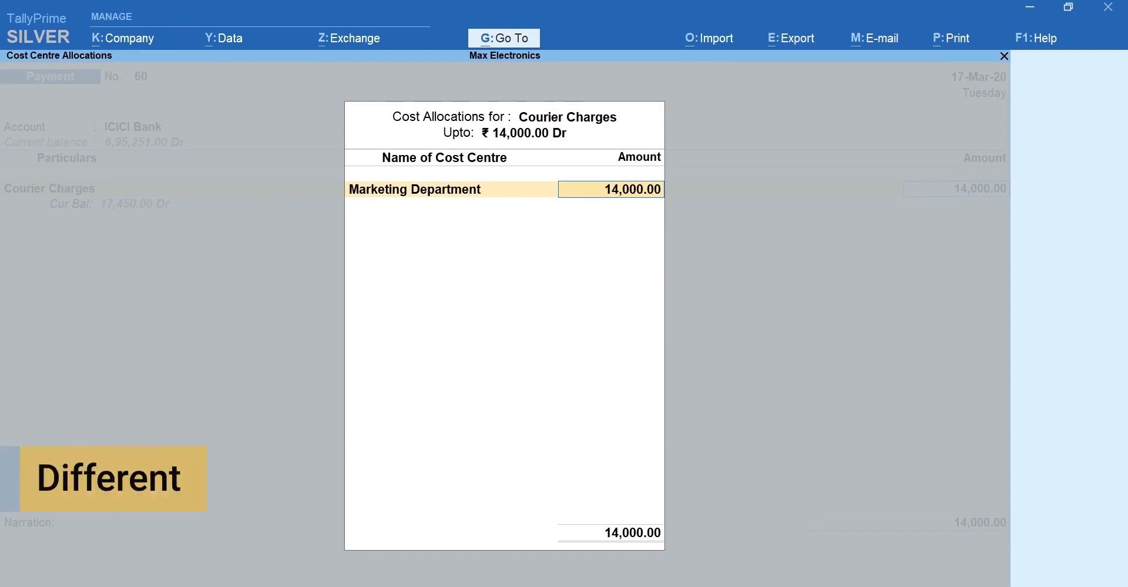
{"action": "type", "text": "9000"}
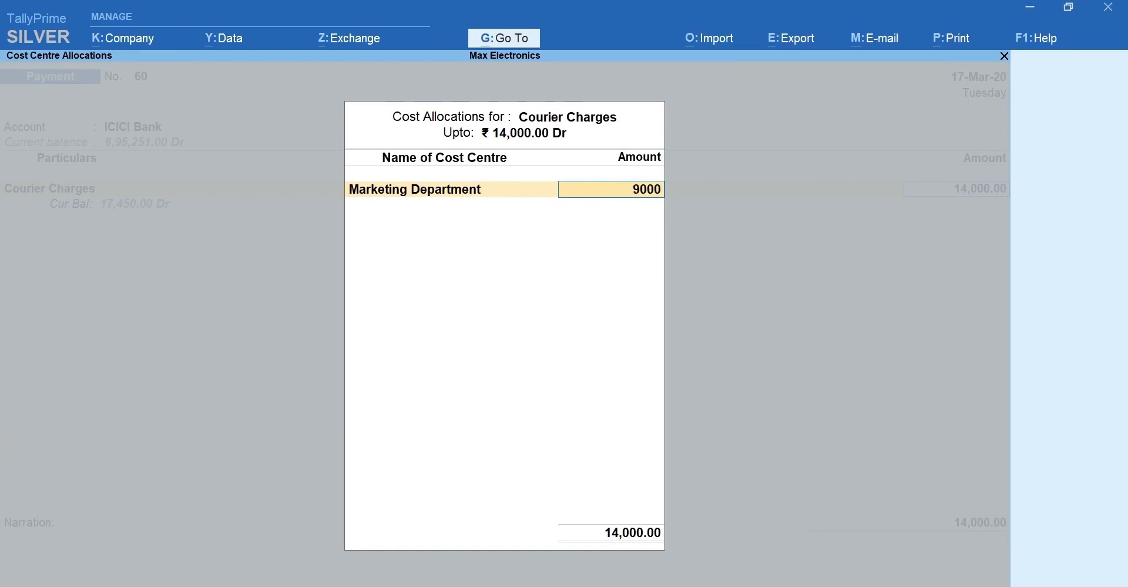
{"action": "key", "text": "Return"}
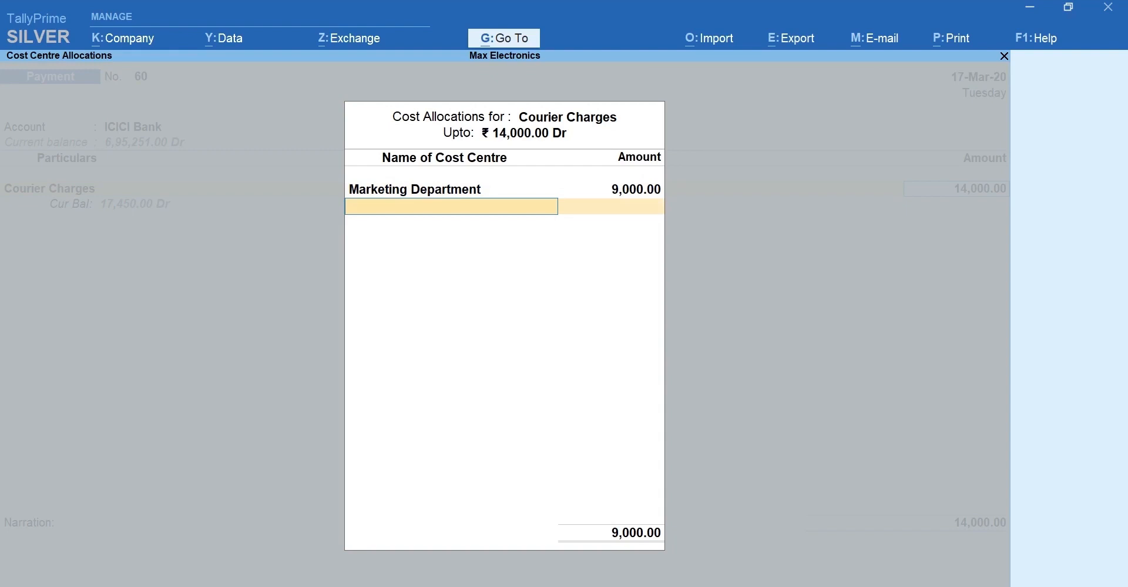
{"action": "type", "text": "Fi"}
{"action": "key", "text": "Return"}
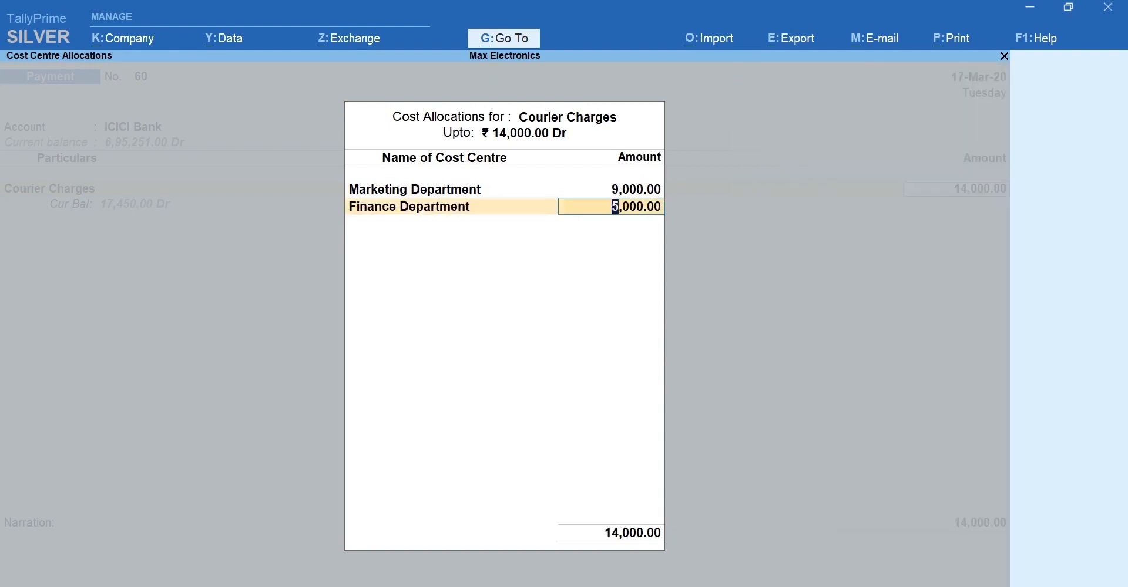
{"action": "key", "text": "Return"}
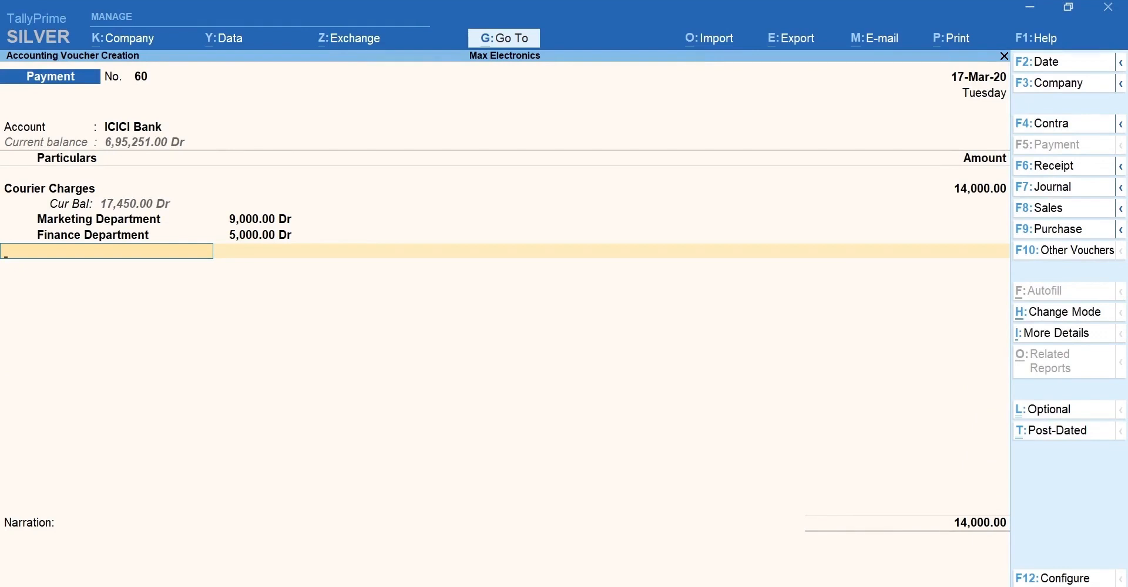
Enter cheque number 560901 in Bank Allocations and finish the voucher.
{"action": "key", "text": "Return"}
{"action": "key", "text": "Return"}
{"action": "type", "text": "560901"}
{"action": "key", "text": "Return"}
{"action": "key", "text": "Return"}
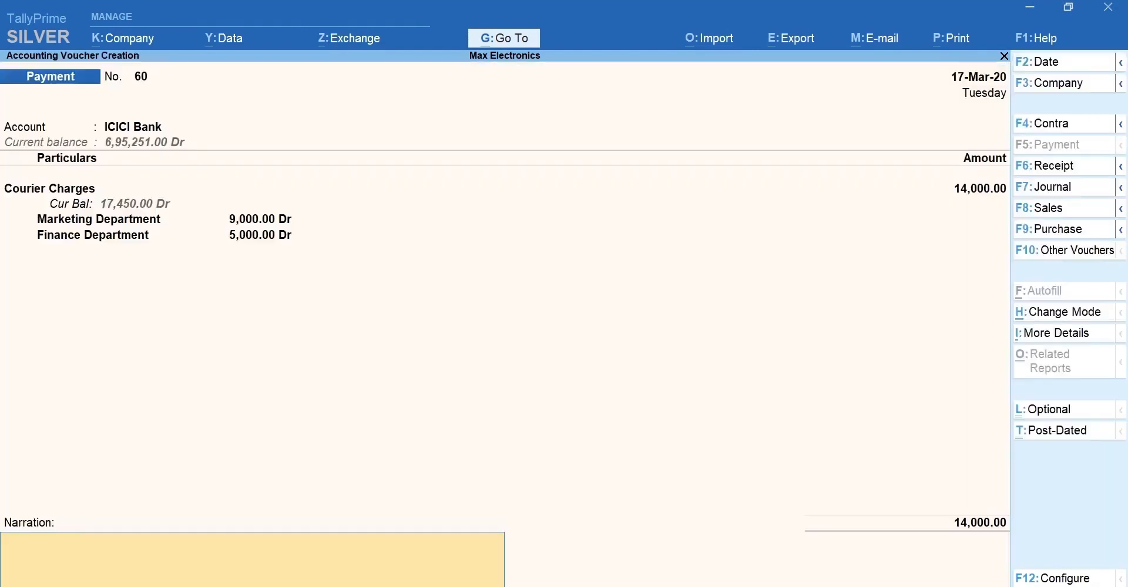
{"action": "key", "text": "Return"}
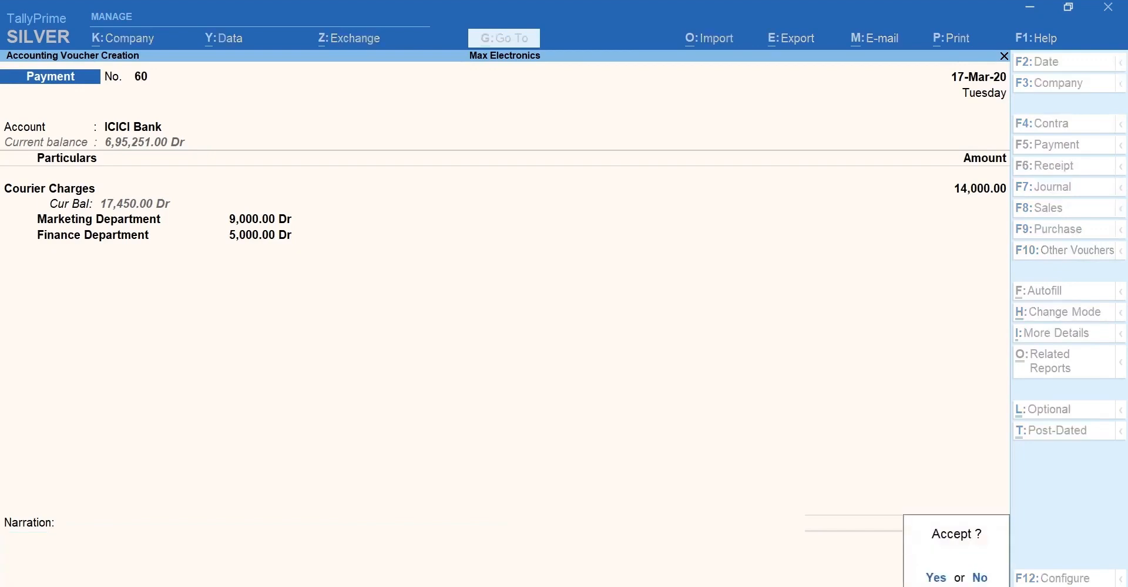
{"action": "key", "text": "Return"}
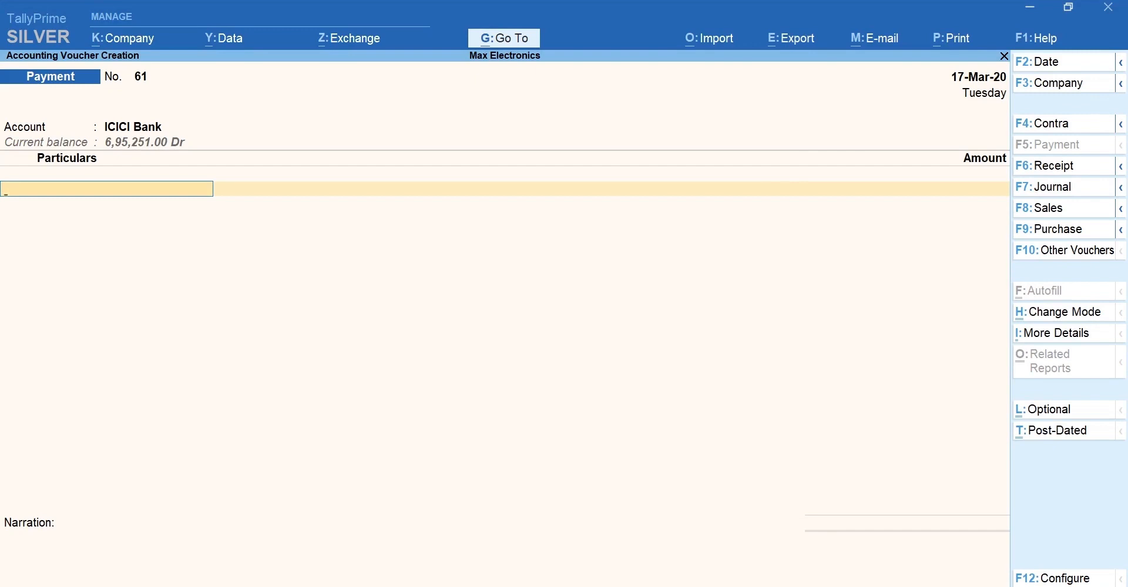
Debit Digital Ads 30,000 and allocate it all to Digital Marketing.
{"action": "type", "text": "Di"}
{"action": "key", "text": "Return"}
{"action": "type", "text": "30"}
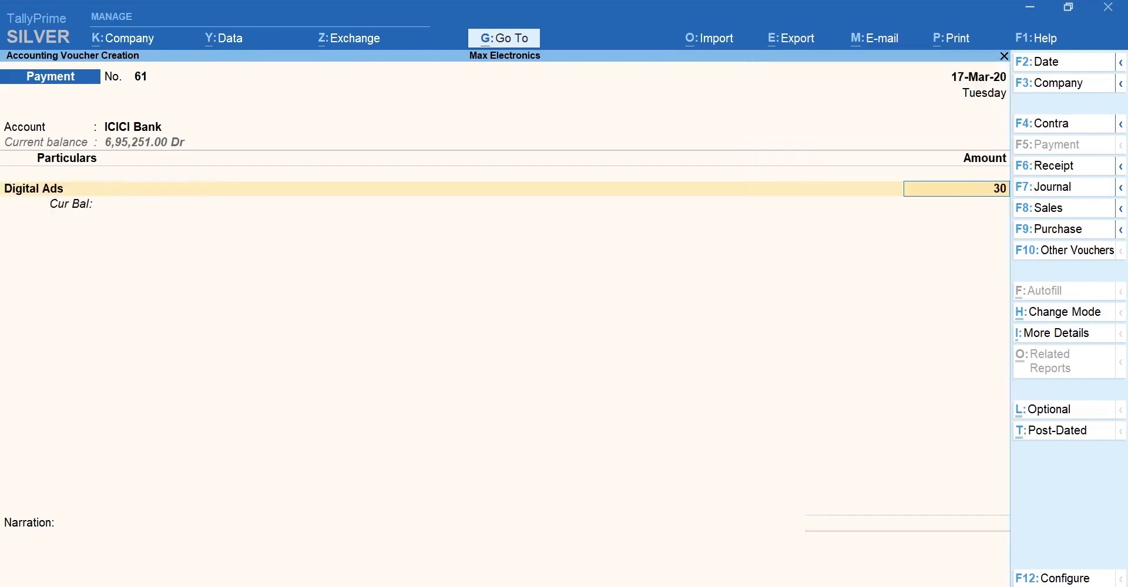
{"action": "type", "text": ",000"}
{"action": "key", "text": "Return"}
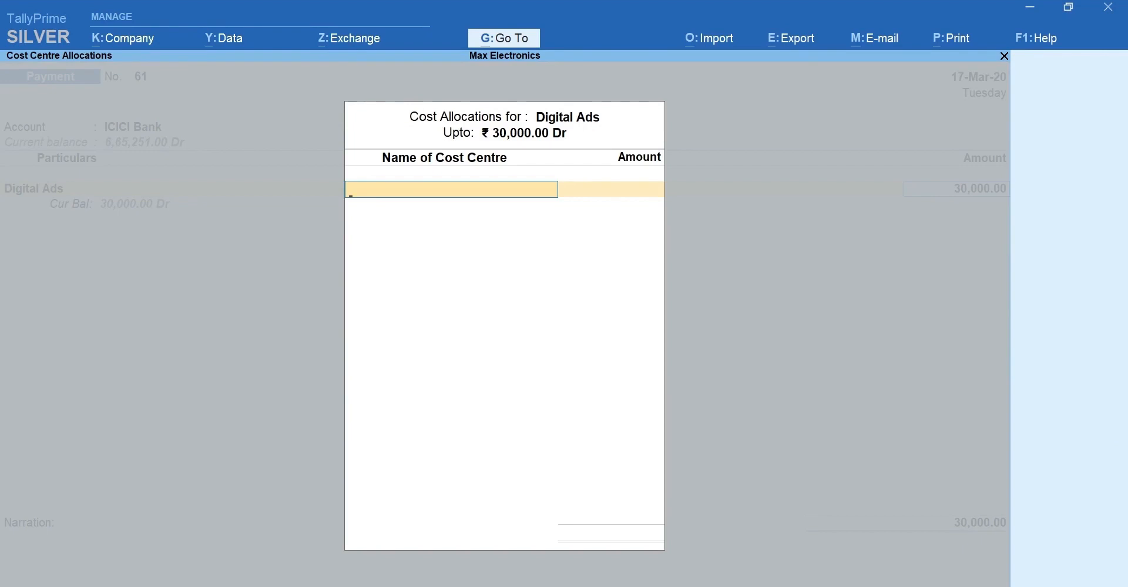
{"action": "type", "text": "Di"}
{"action": "key", "text": "Return"}
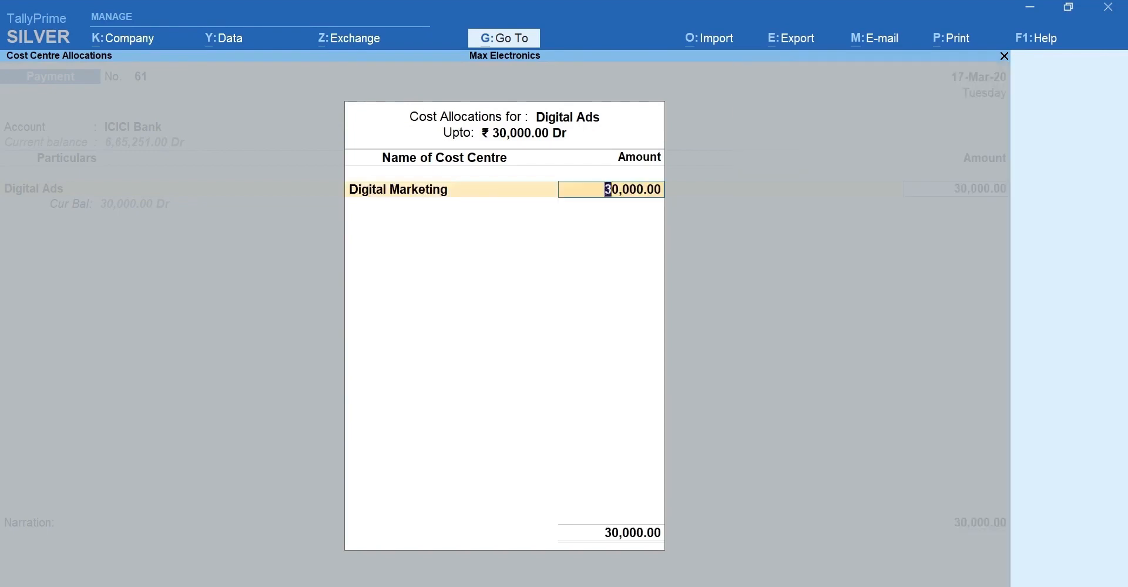
{"action": "key", "text": "Return"}
Record the payment as Cheque number 56082 in Bank Allocations.
{"action": "key", "text": "Return"}
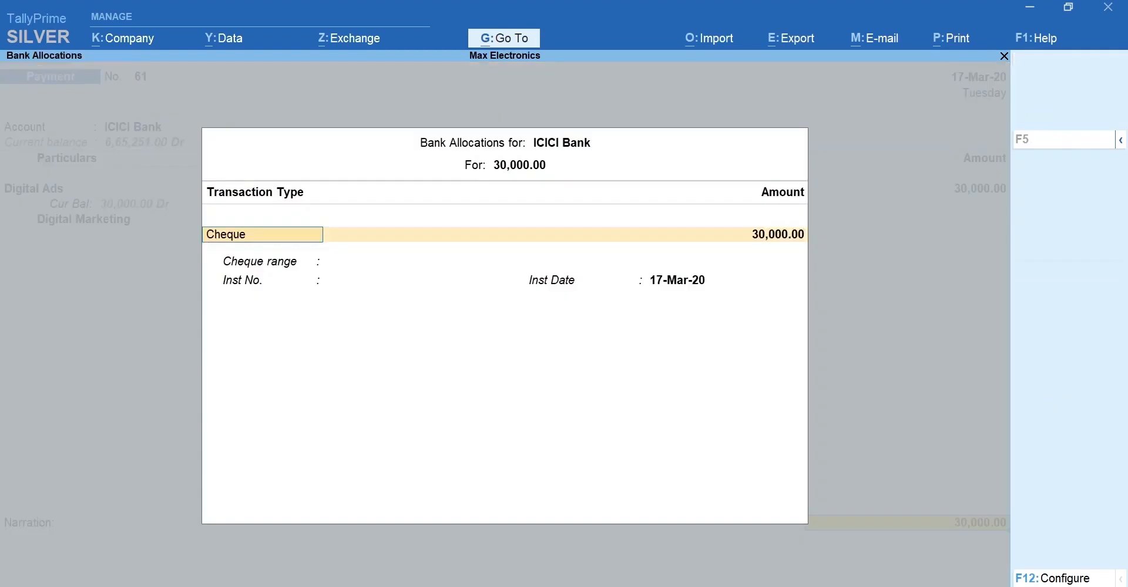
{"action": "key", "text": "Return"}
{"action": "type", "text": "56082"}
{"action": "key", "text": "Return"}
{"action": "key", "text": "Return"}
{"action": "key", "text": "Return"}
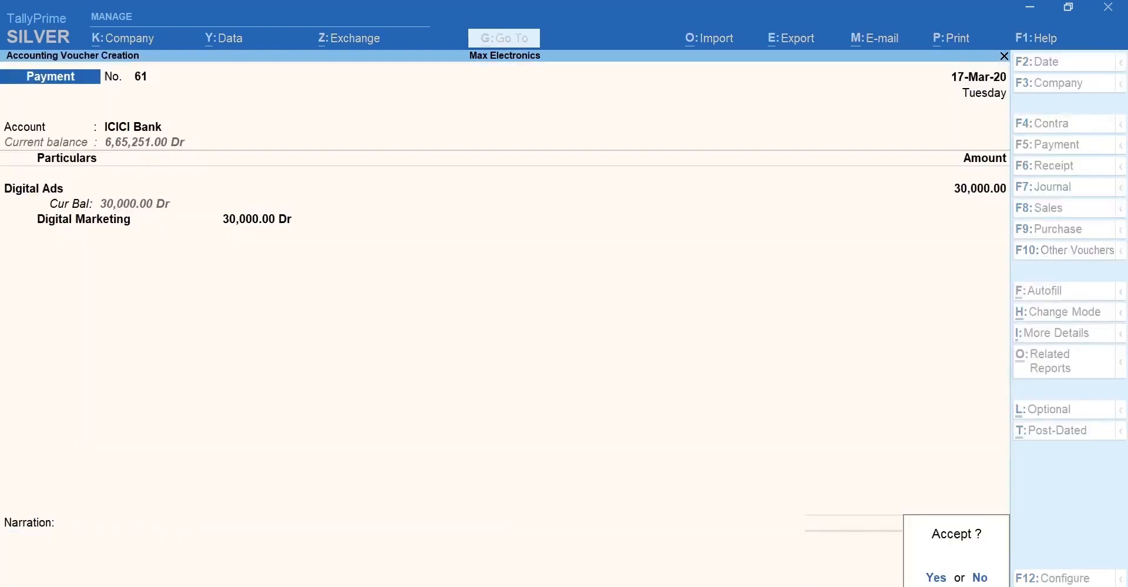
{"action": "key", "text": "Return"}
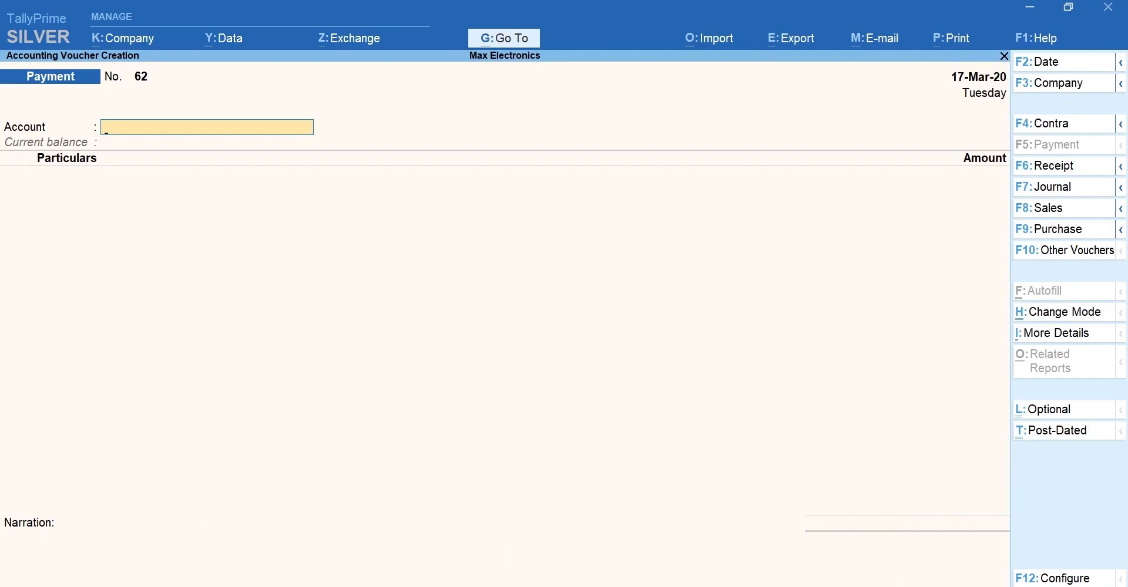
Open the Cost Centre Summary in Detailed view and move to the Digital Marketing row.
{"action": "key", "text": "alt+g"}
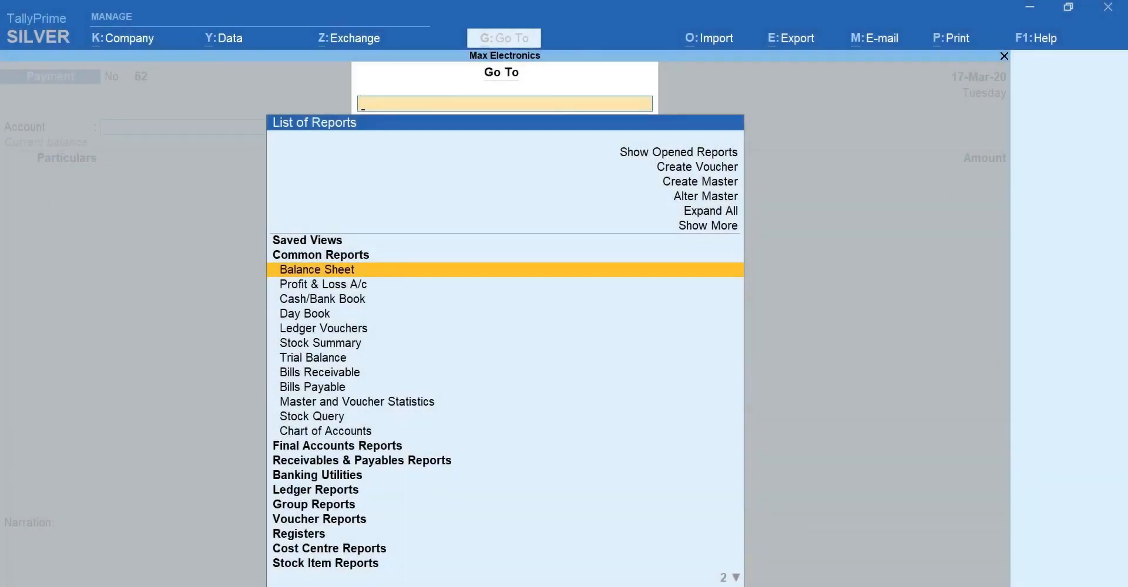
{"action": "type", "text": "Cost"}
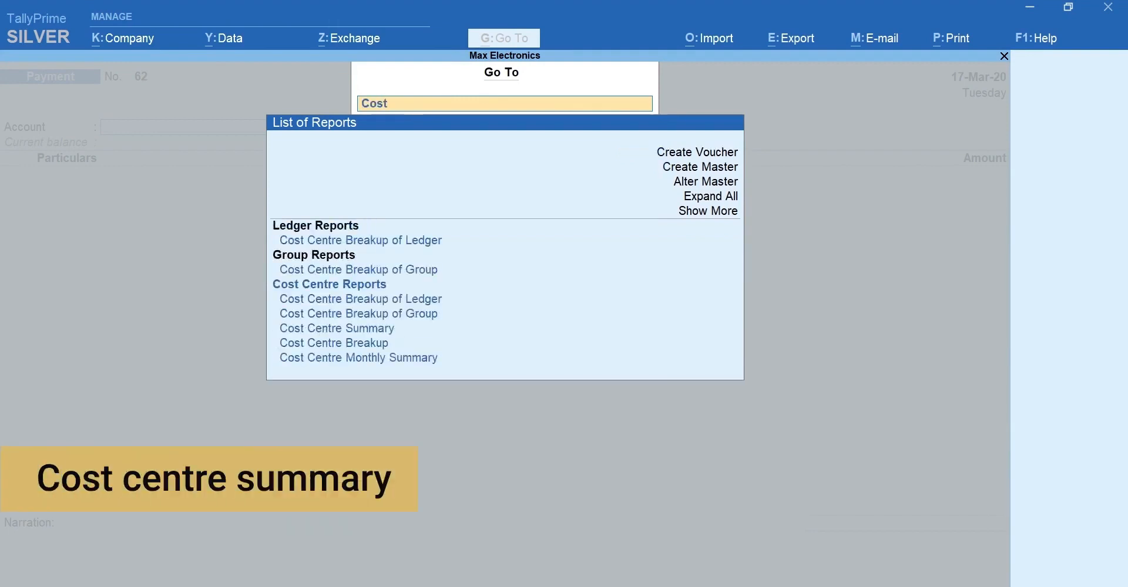
{"action": "key", "text": "Down"}
{"action": "key", "text": "Down"}
{"action": "key", "text": "Down"}
{"action": "key", "text": "Down"}
{"action": "key", "text": "Down"}
{"action": "key", "text": "Down"}
{"action": "key", "text": "Return"}
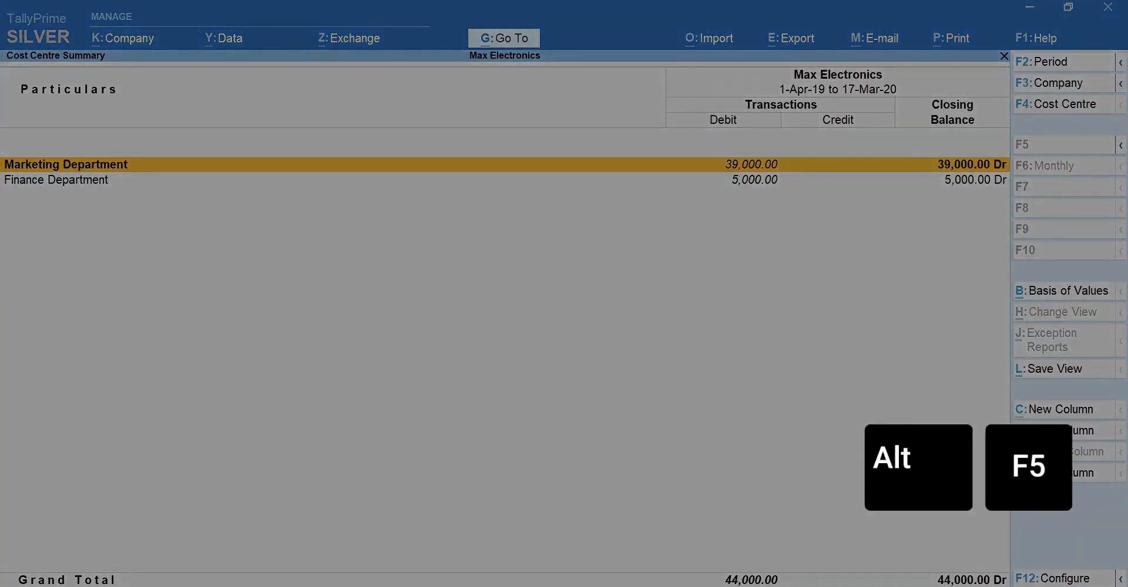
{"action": "key", "text": "alt+F5"}
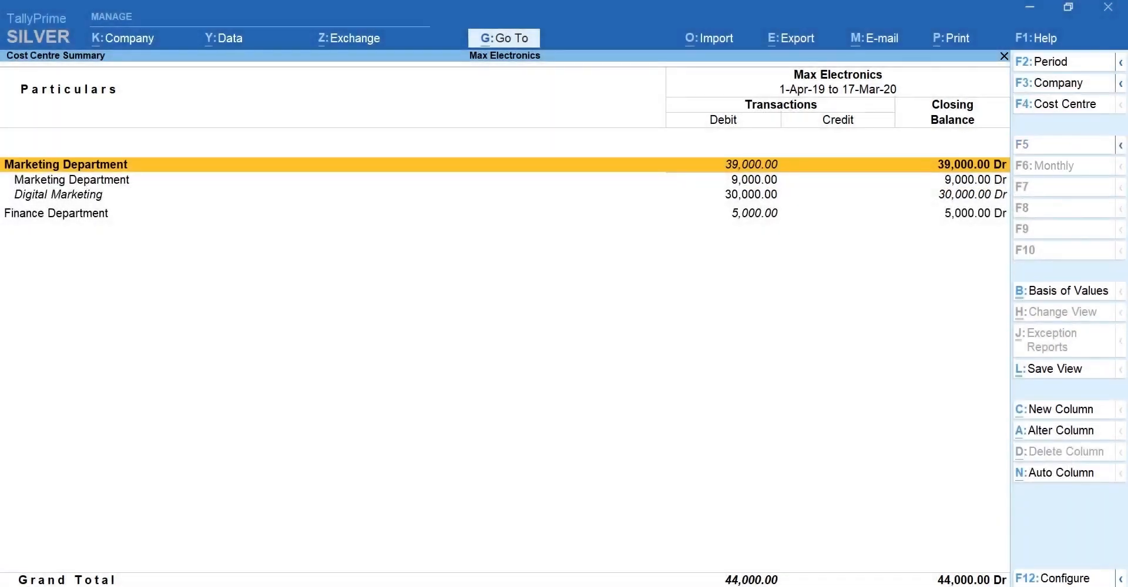
{"action": "key", "text": "Down"}
{"action": "key", "text": "Down"}
{"action": "key", "text": "Down"}
Close the summary and open Cost Centre Break-up via Display More Reports, Statements of Accounts, Cost Centres.
{"action": "key", "text": "Escape"}
{"action": "key", "text": "Escape"}
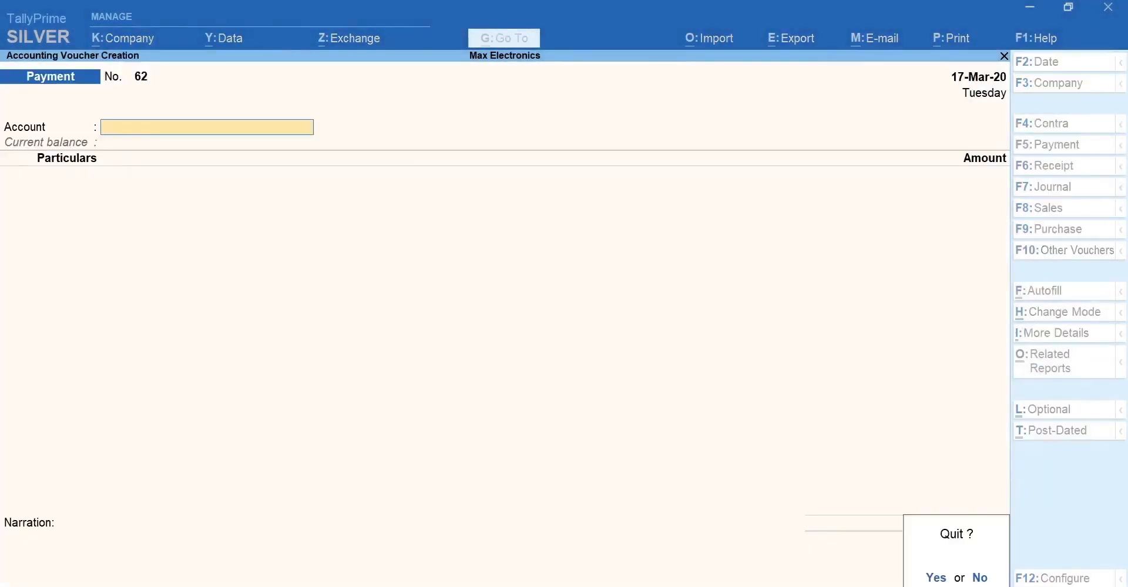
{"action": "key", "text": "Return"}
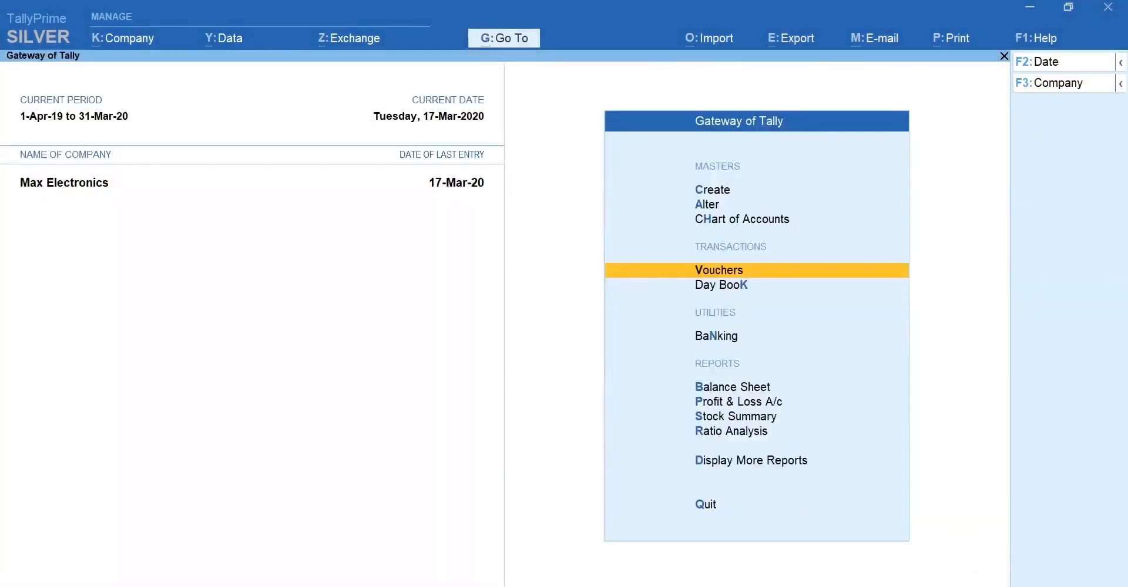
{"action": "key", "text": "d"}
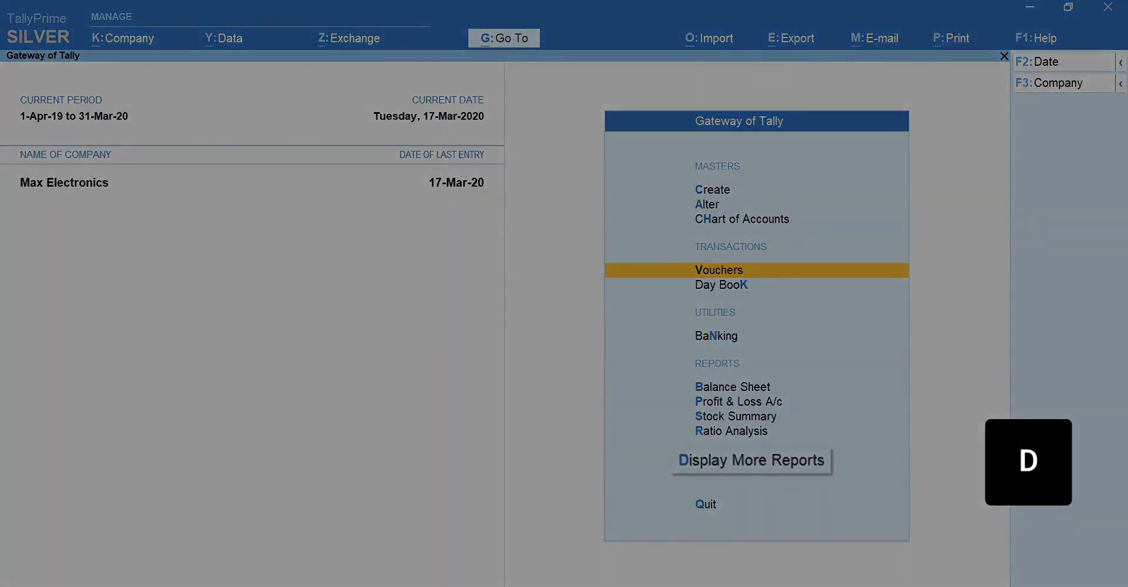
{"action": "key", "text": "s"}
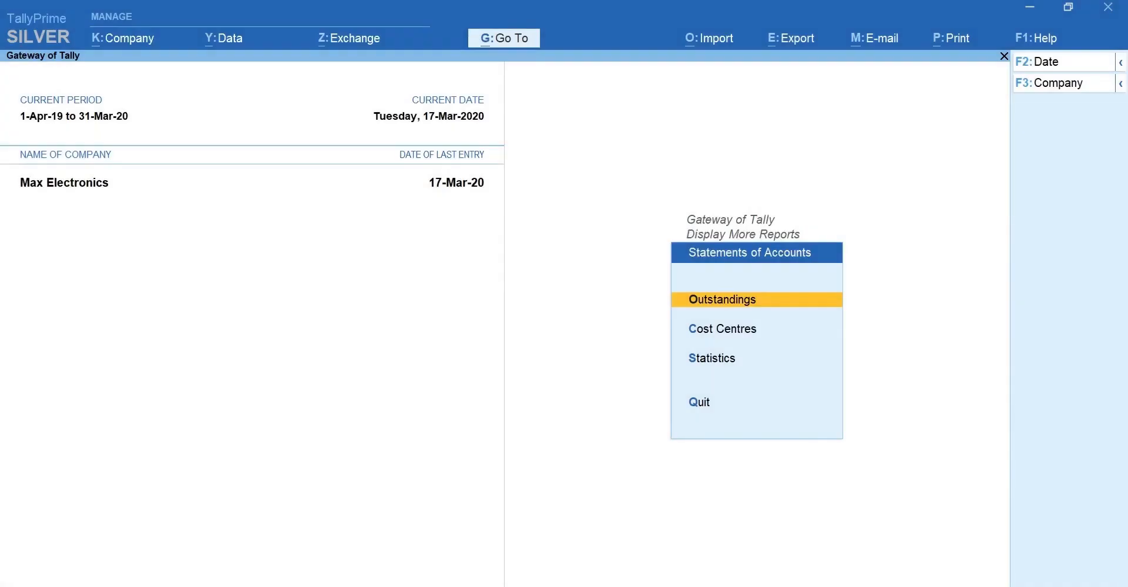
{"action": "key", "text": "Down"}
{"action": "key", "text": "Return"}
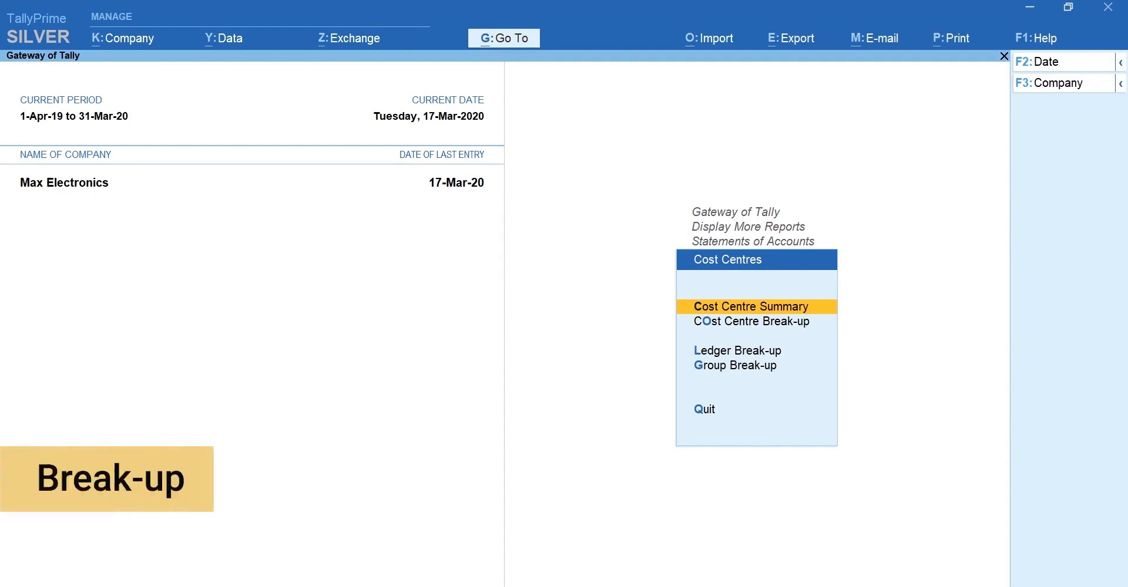
{"action": "key", "text": "Down"}
{"action": "key", "text": "Return"}
Show Marketing Department's break-up in ledger-wise detail.
{"action": "key", "text": "Down"}
{"action": "key", "text": "Down"}
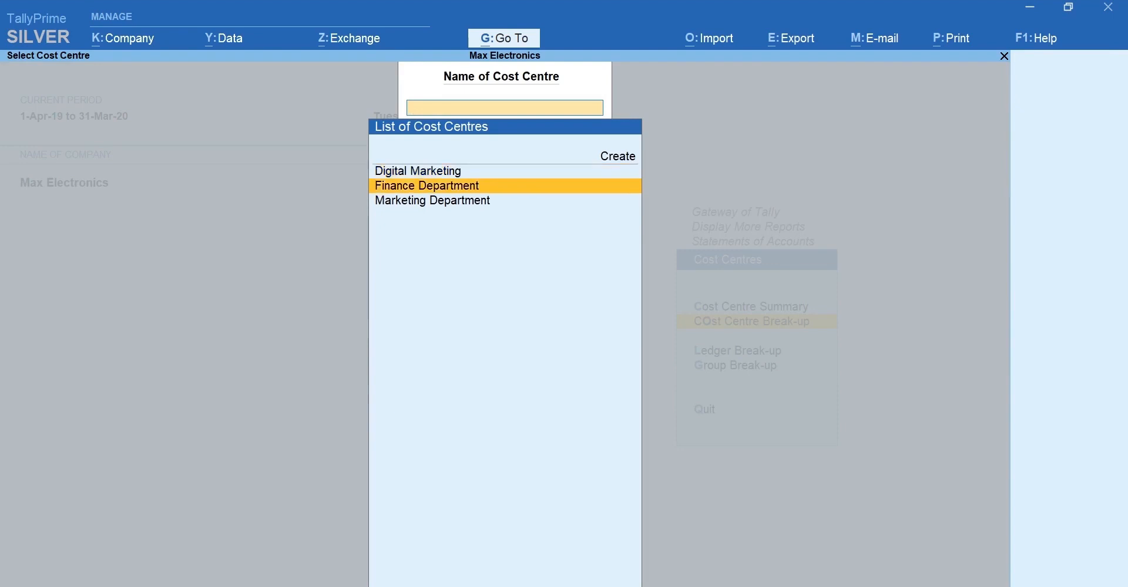
{"action": "key", "text": "Return"}
{"action": "key", "text": "alt+F5"}
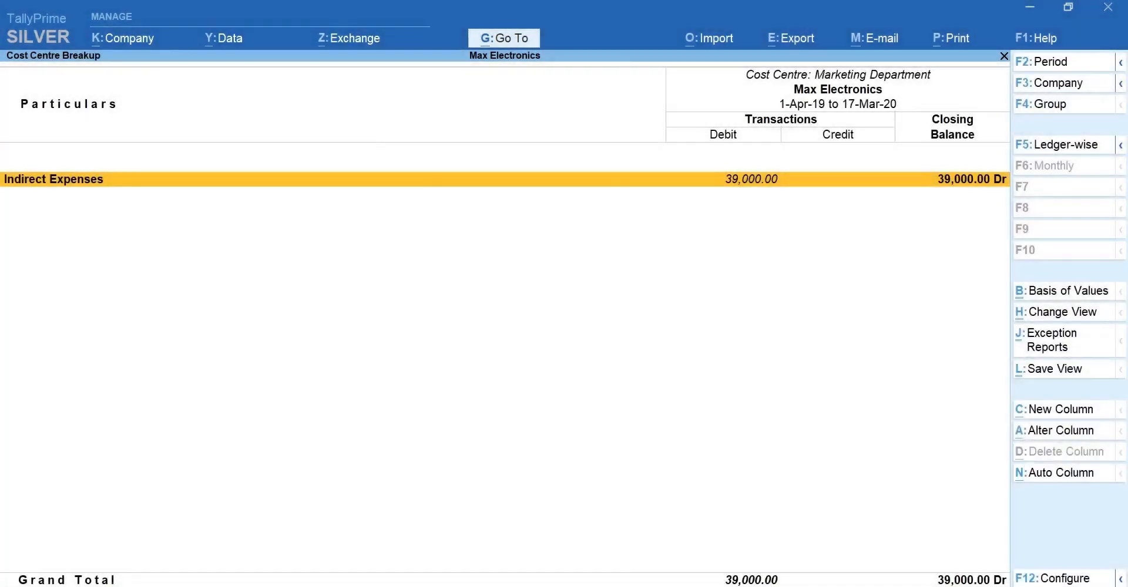
{"action": "key", "text": "Down"}
{"action": "key", "text": "Down"}
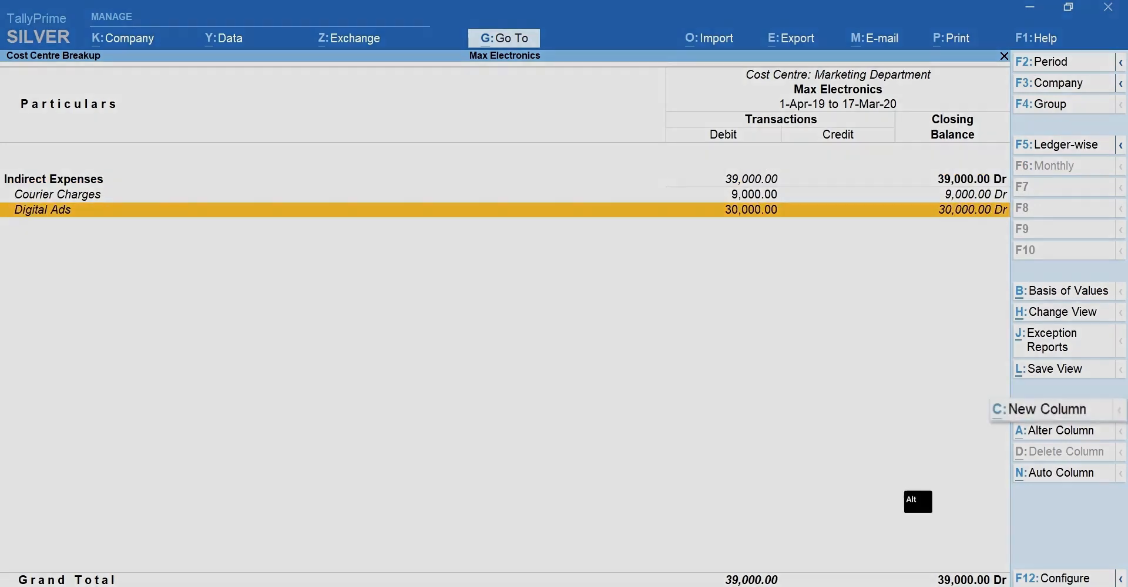
Add a Finance Department column from 1-Apr-19 under Primary.
{"action": "key", "text": "alt+c"}
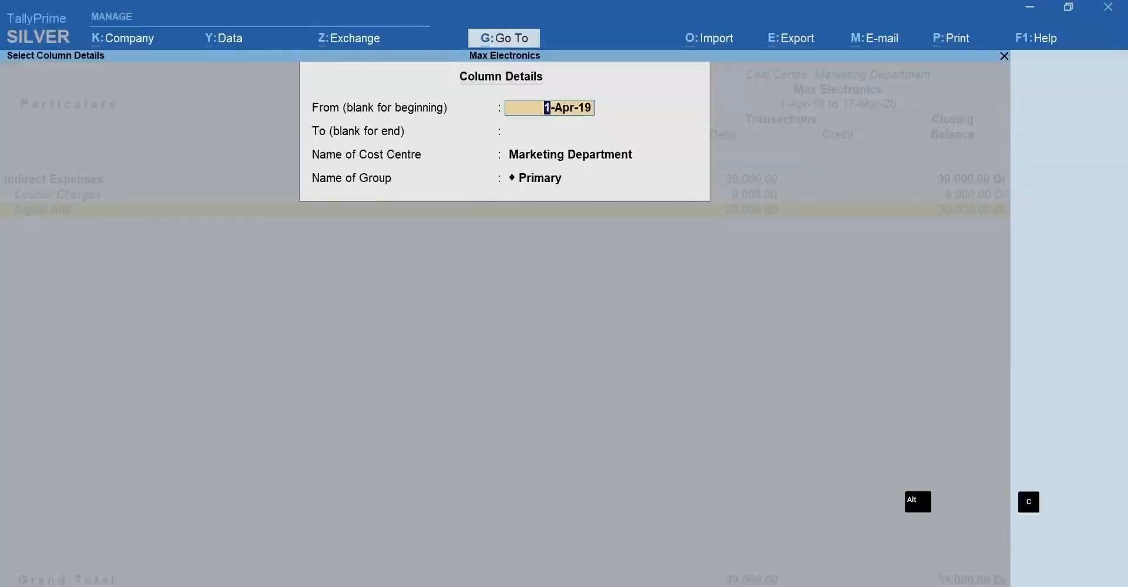
{"action": "key", "text": "Return"}
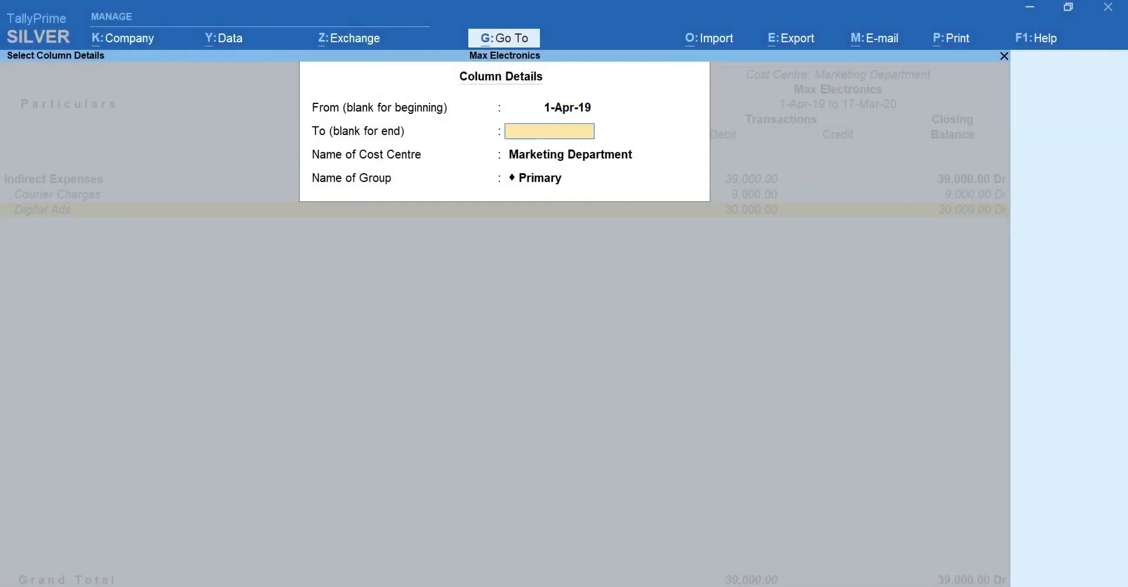
{"action": "key", "text": "Return"}
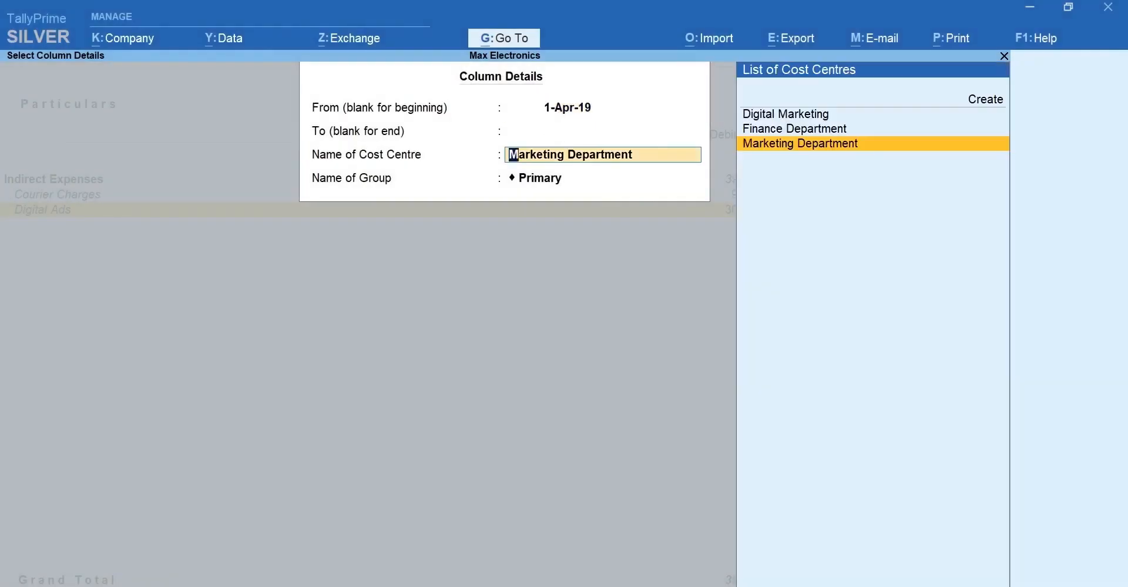
{"action": "key", "text": "Up"}
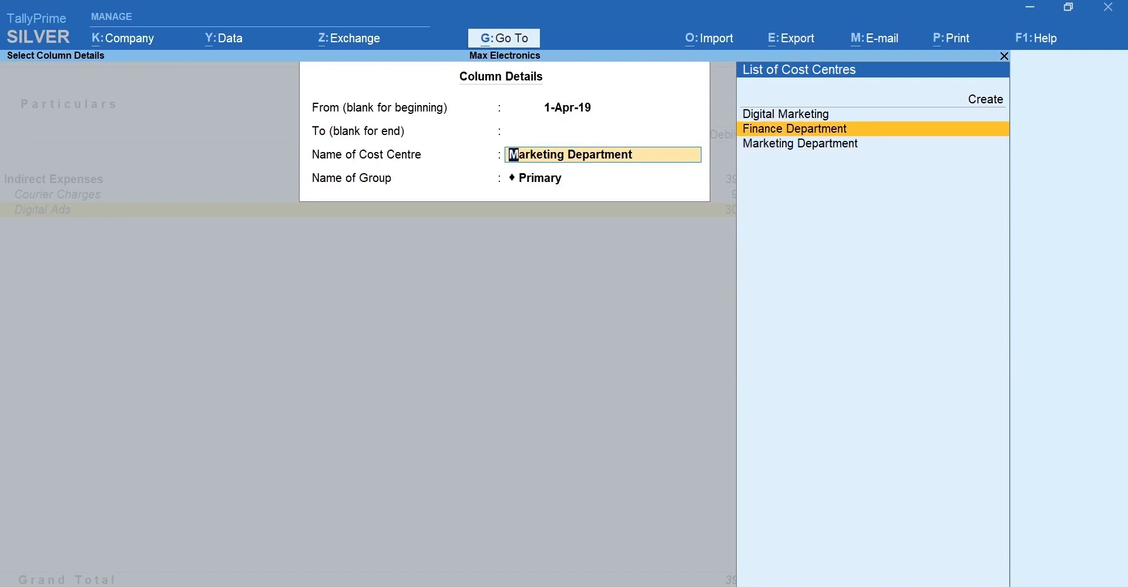
{"action": "key", "text": "Return"}
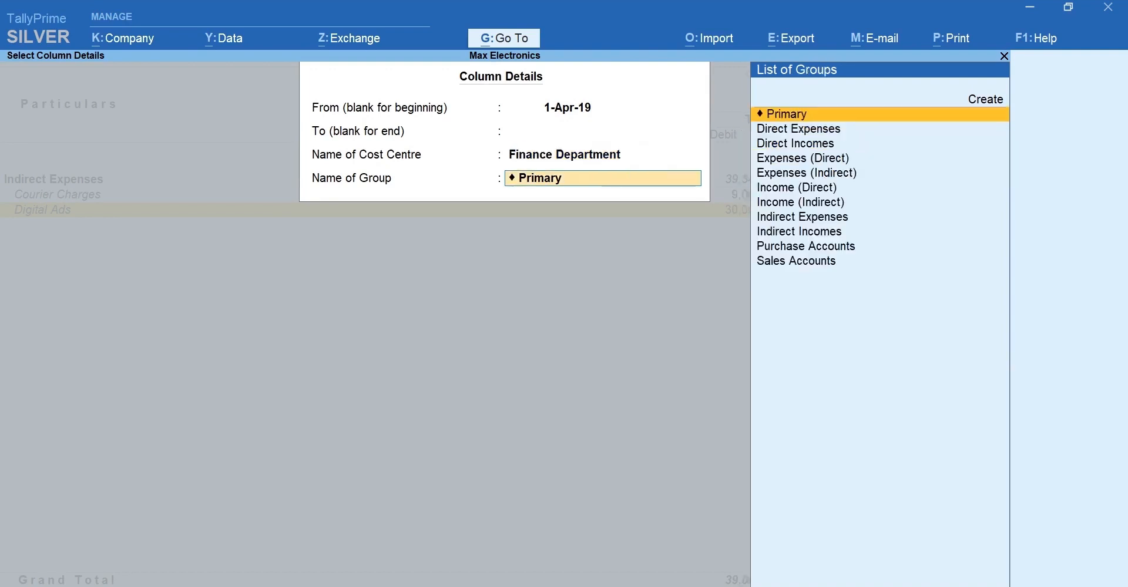
{"action": "key", "text": "Return"}
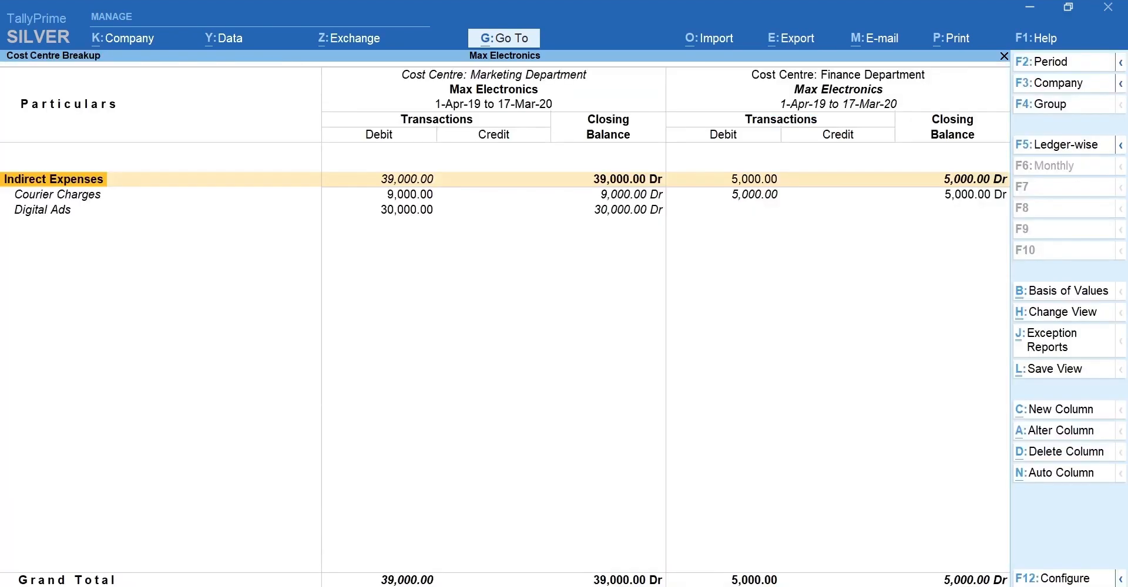
Compare the Marketing and Finance Department figures and open Auto Repeat Columns setup.
{"action": "key", "text": "Right"}
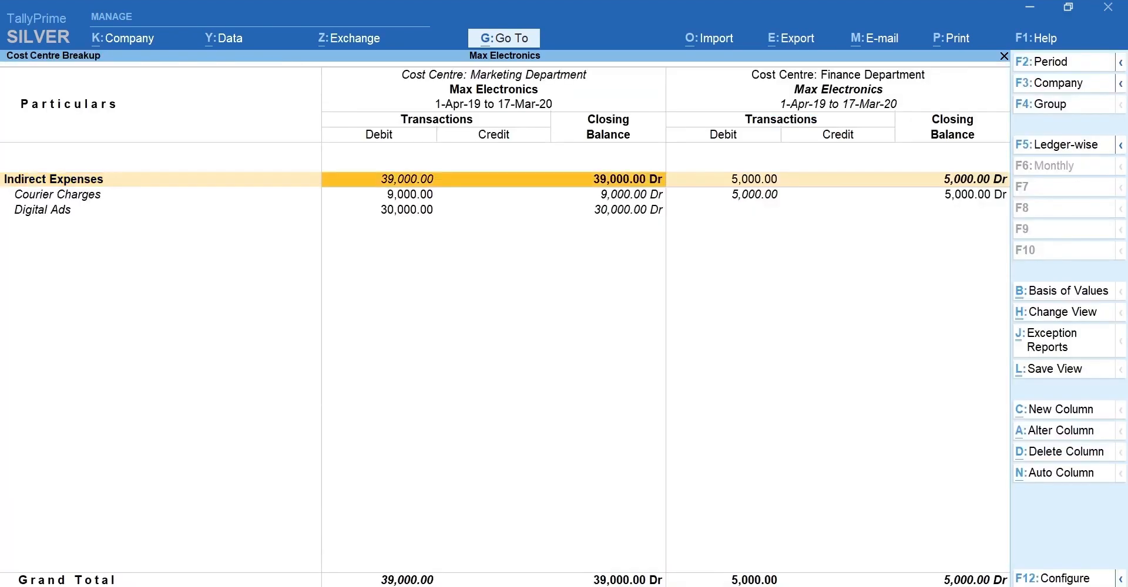
{"action": "key", "text": "Right"}
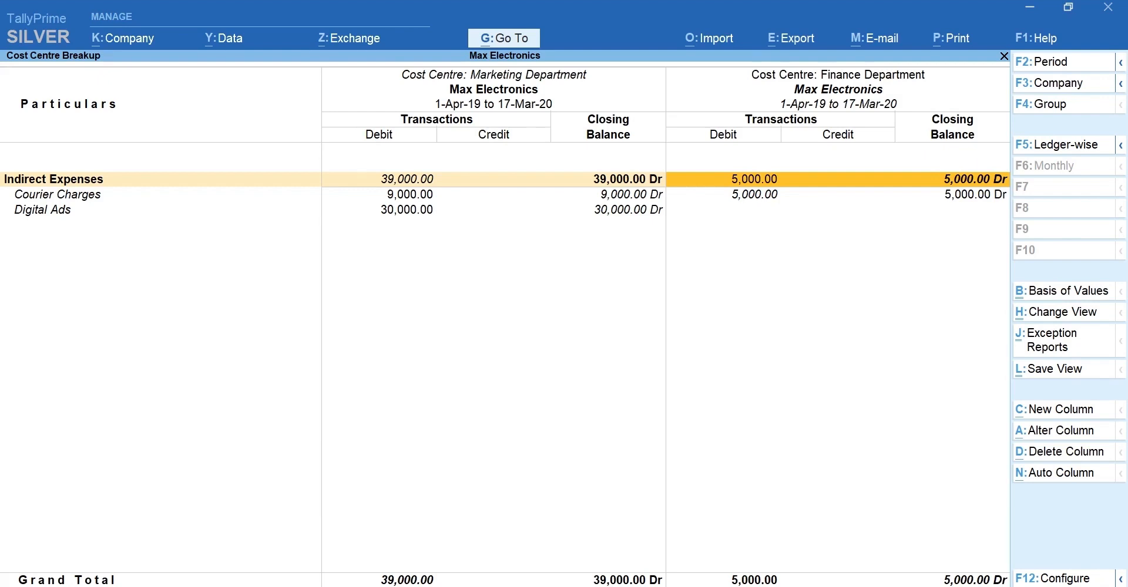
{"action": "key", "text": "alt+n"}
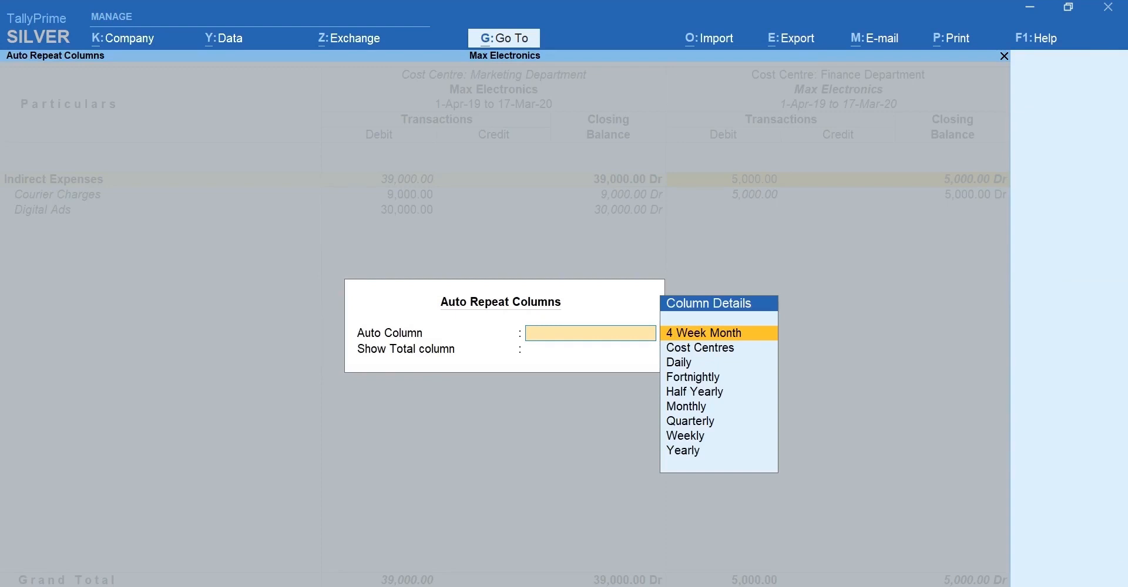
Set Auto Column to Cost Centres with Show Total column set to Yes.
{"action": "key", "text": "Down"}
{"action": "key", "text": "Return"}
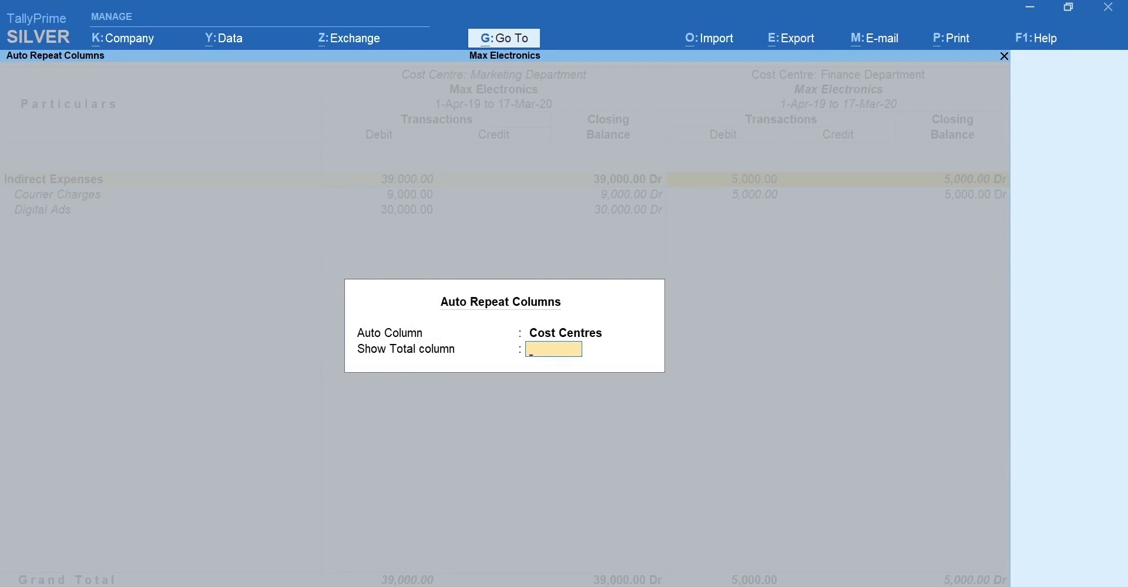
{"action": "type", "text": "y"}
{"action": "key", "text": "Return"}
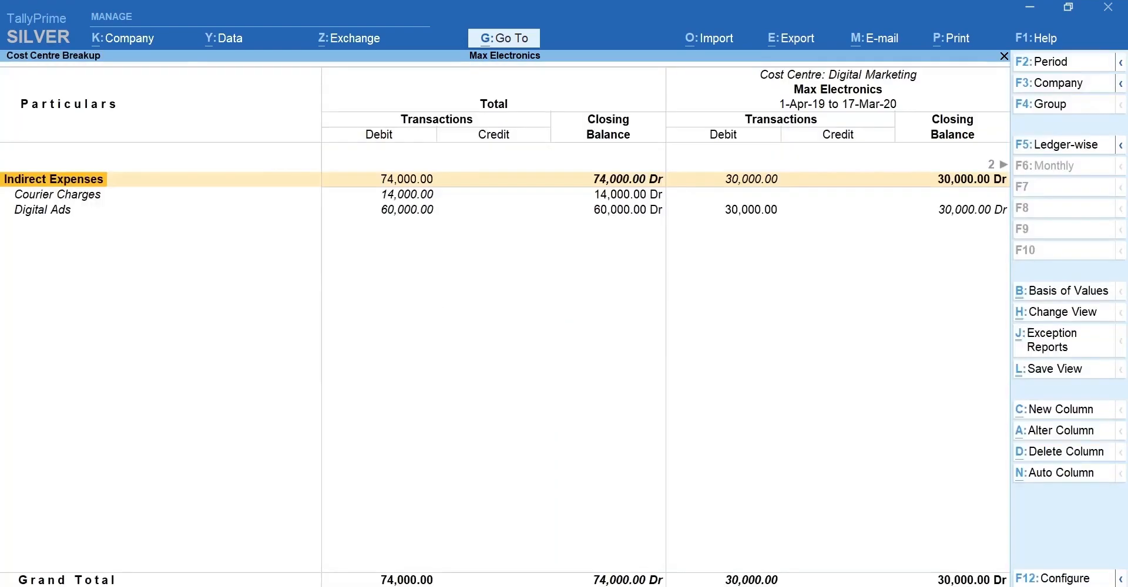
Review the Digital Marketing, Finance and Marketing Department columns, then close the break-up report.
{"action": "key", "text": "Right"}
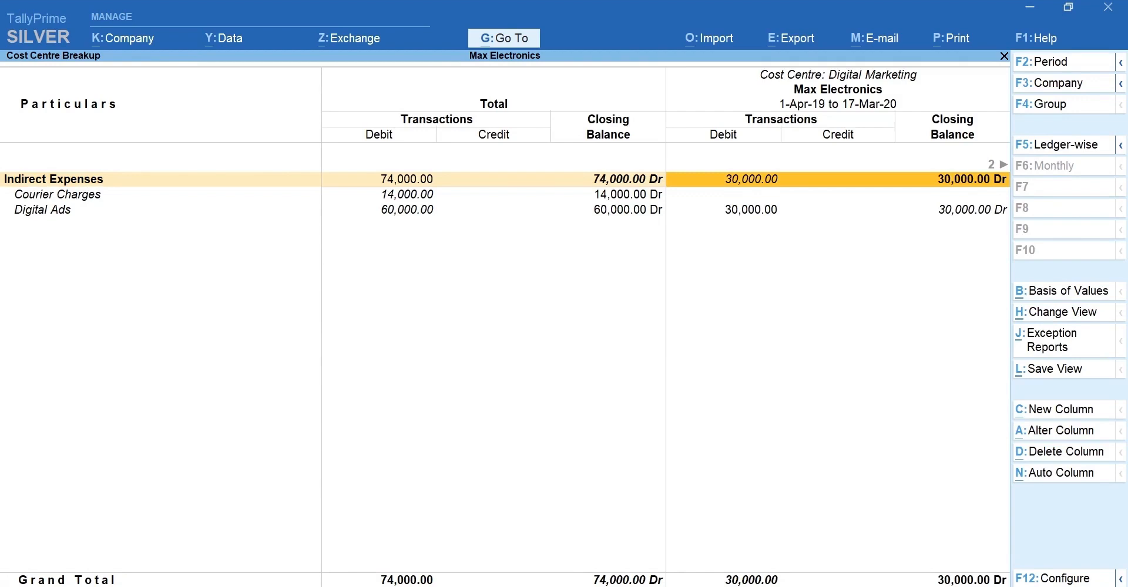
{"action": "key", "text": "Right"}
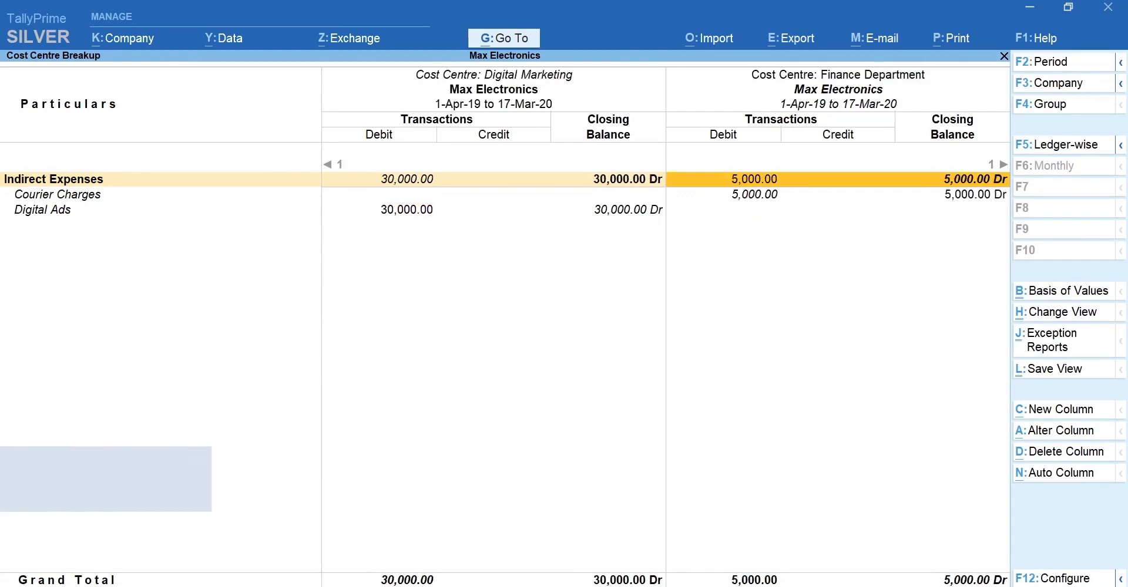
{"action": "key", "text": "Right"}
{"action": "key", "text": "Escape"}
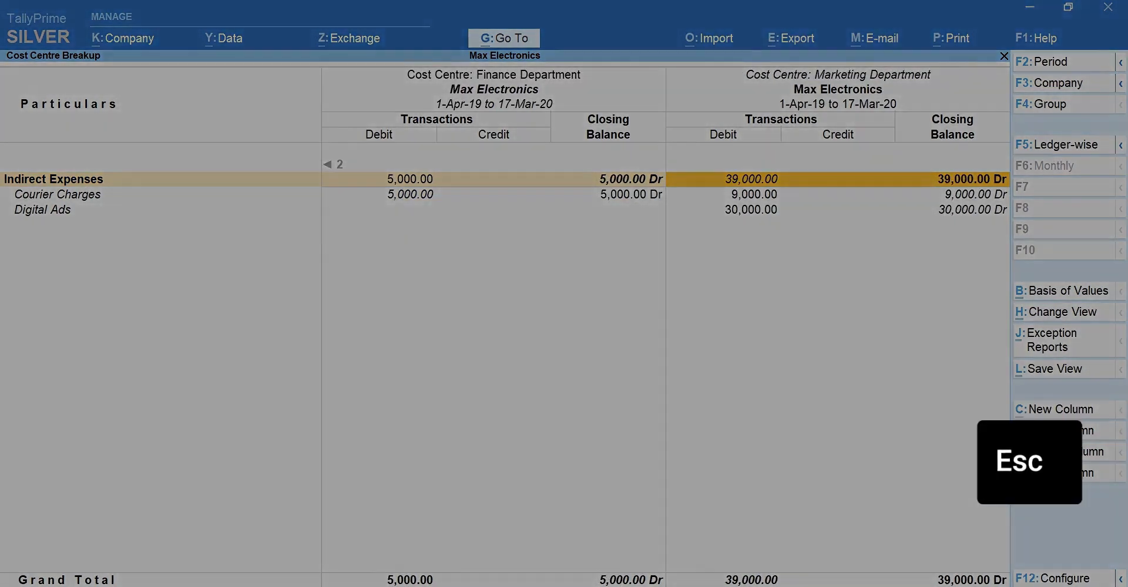
{"action": "key", "text": "Escape"}
{"action": "key", "text": "Escape"}
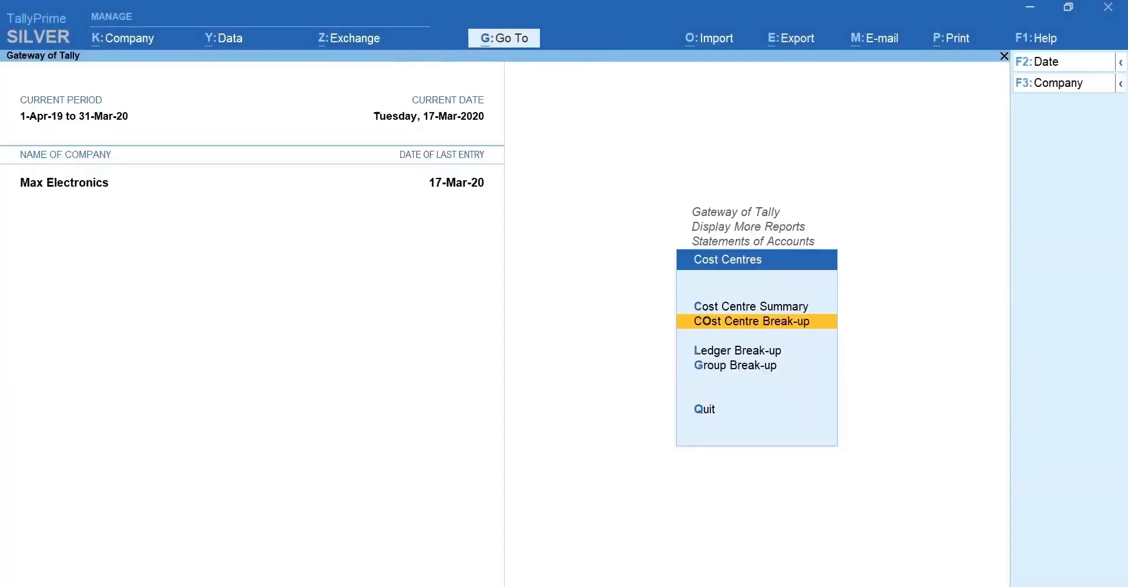
{"action": "key", "text": "Down"}
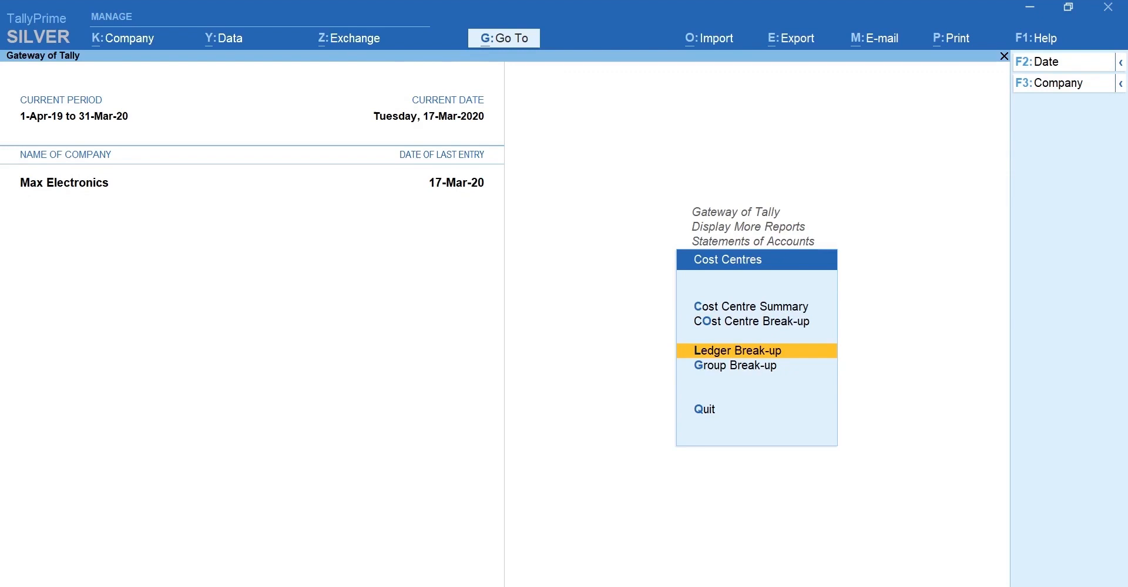
{"action": "key", "text": "Down"}
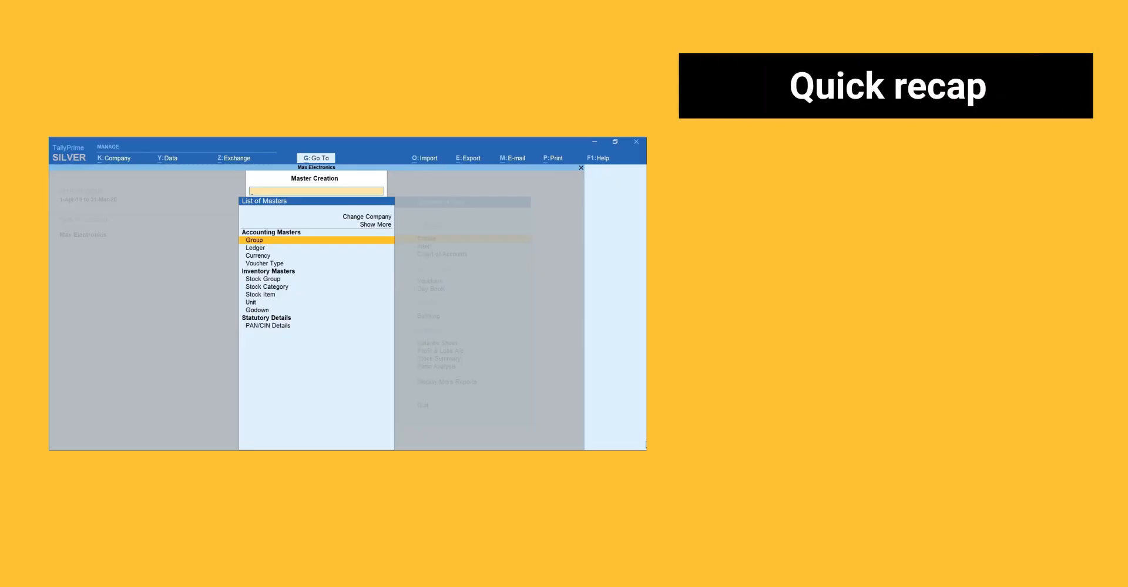
{"action": "type", "text": "Cost"}
{"action": "key", "text": "Down"}
{"action": "key", "text": "Return"}
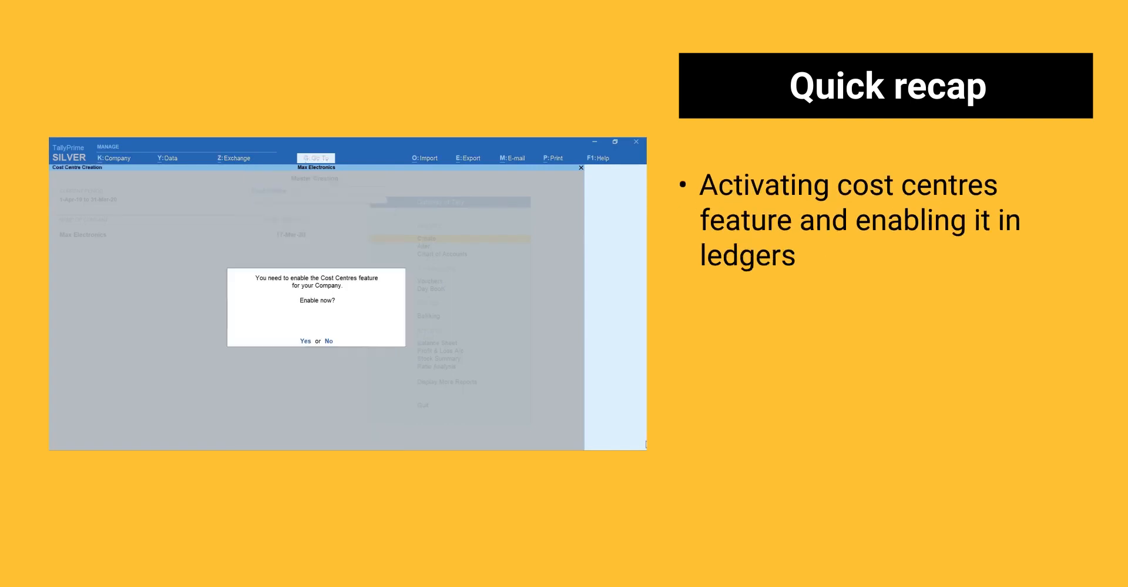